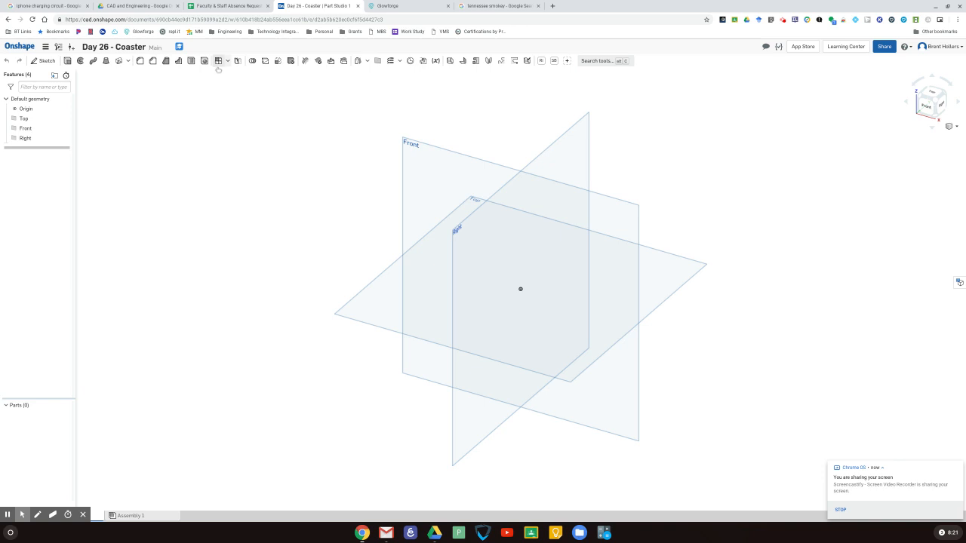
# Sketch a circle about 4.68 in in diameter on the Top plane, centred on the origin
pyautogui.click(362, 309)
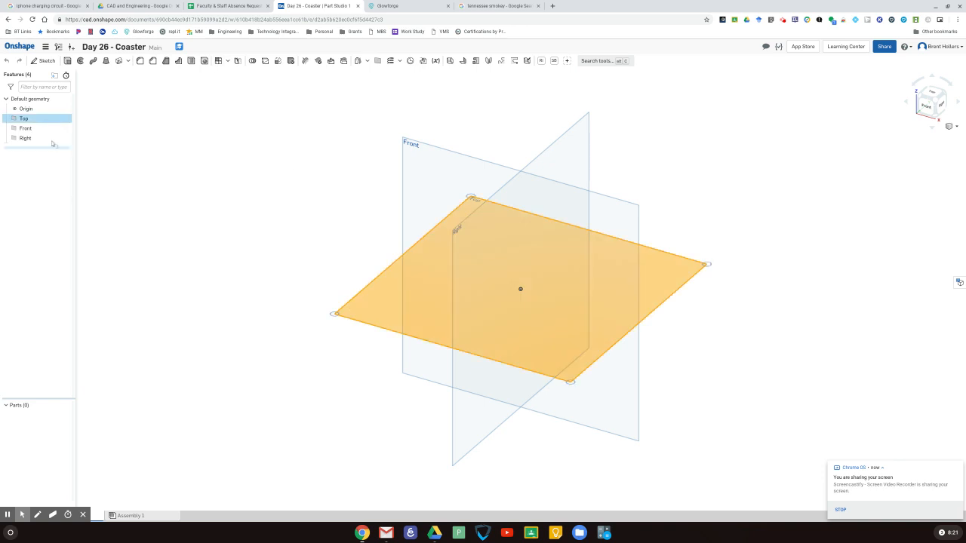
pyautogui.click(56, 62)
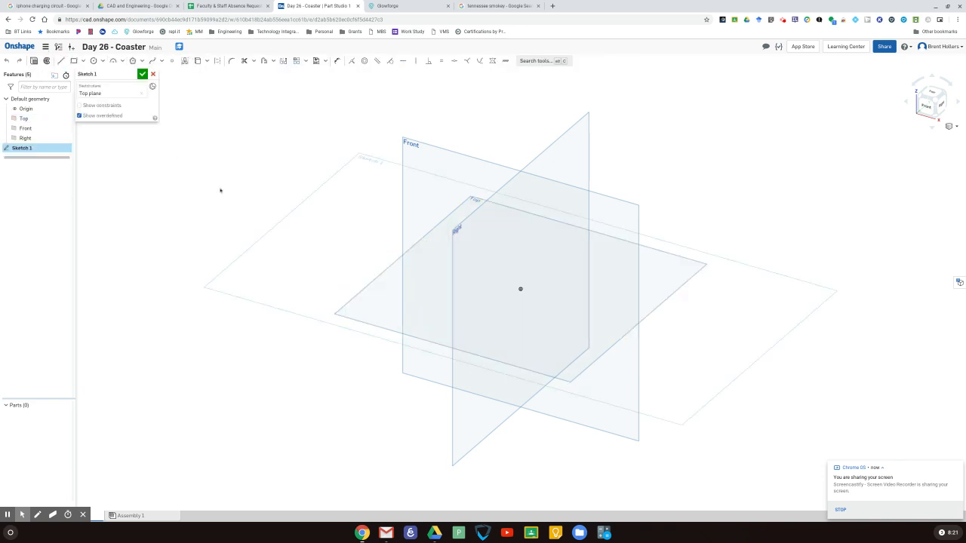
pyautogui.click(93, 60)
pyautogui.click(521, 290)
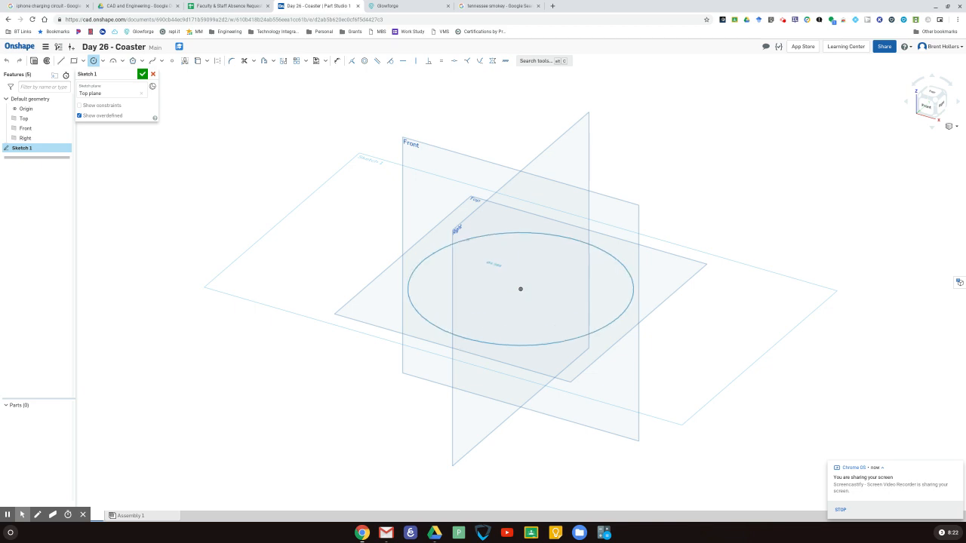
pyautogui.click(472, 241)
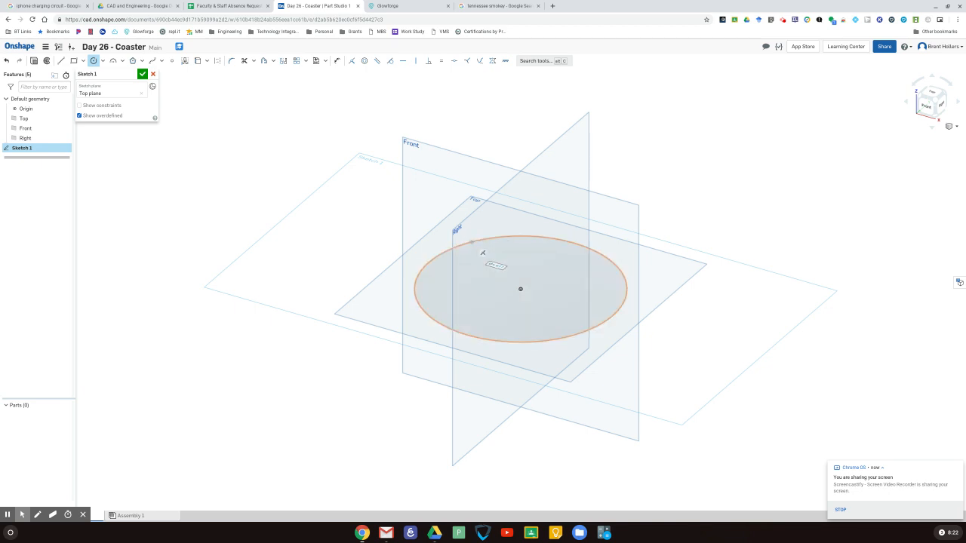
# Dimension the circle's diameter to 5 in and finish the sketch
pyautogui.press('n')
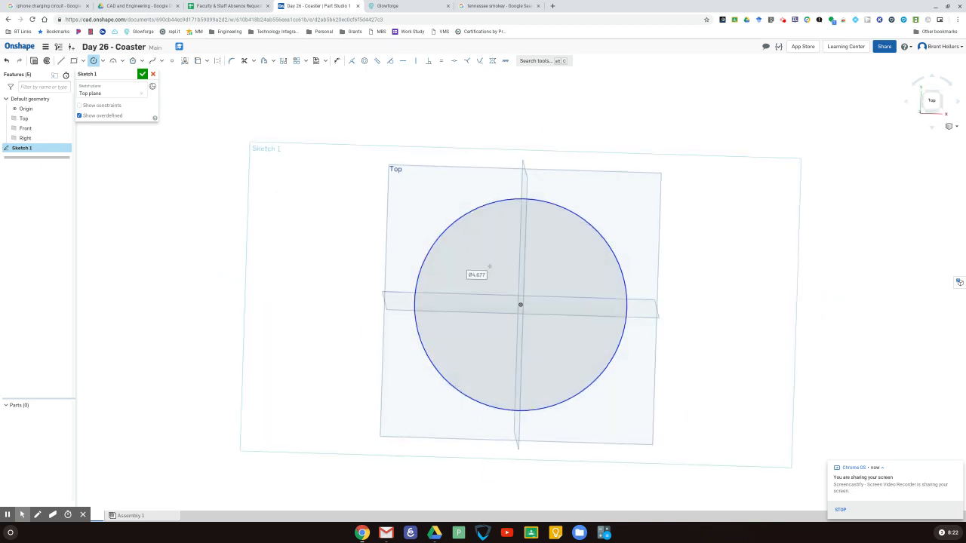
pyautogui.press('d')
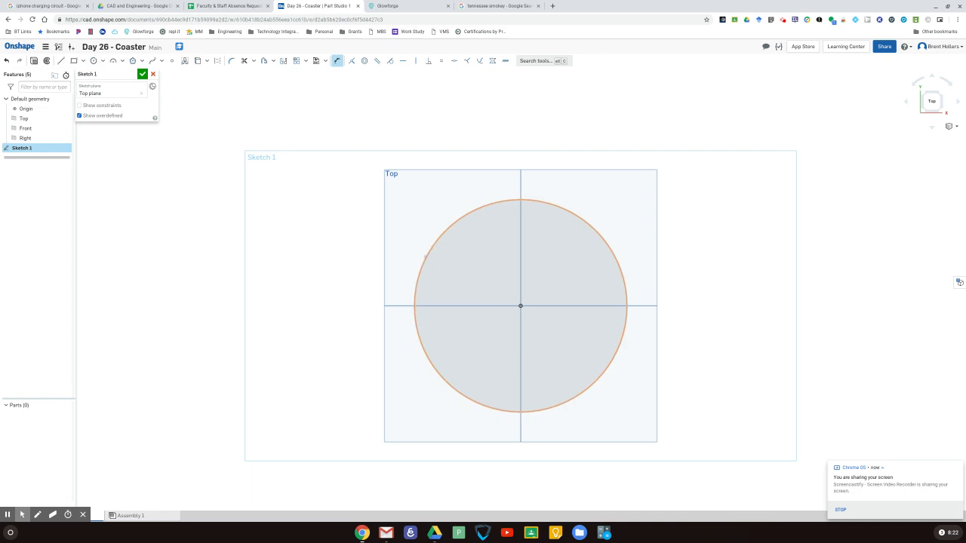
pyautogui.click(425, 255)
pyautogui.click(318, 261)
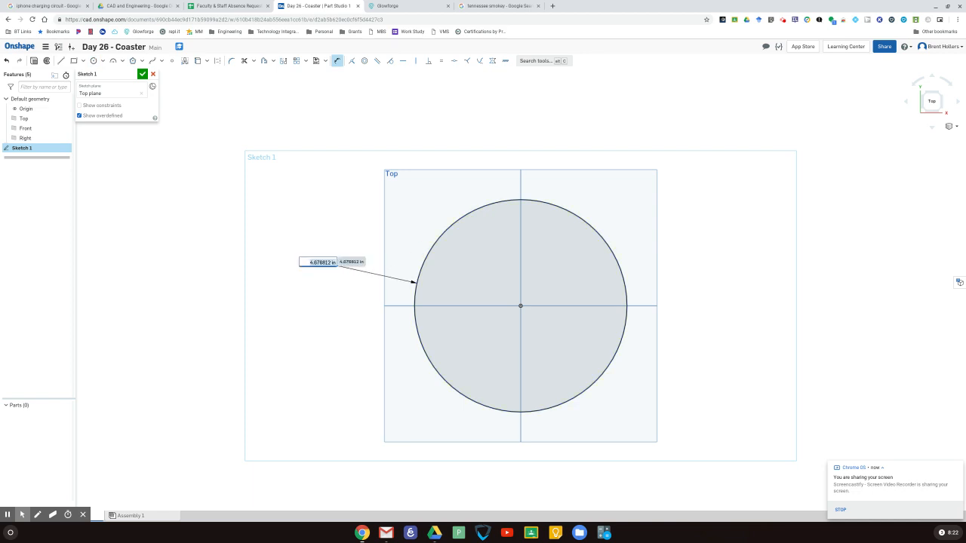
pyautogui.write('5')
pyautogui.press('Return')
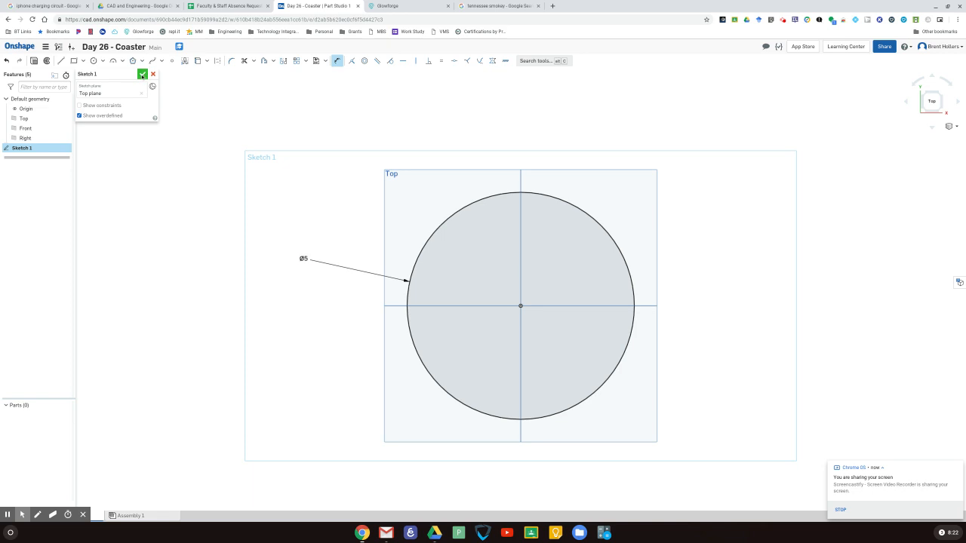
pyautogui.click(142, 74)
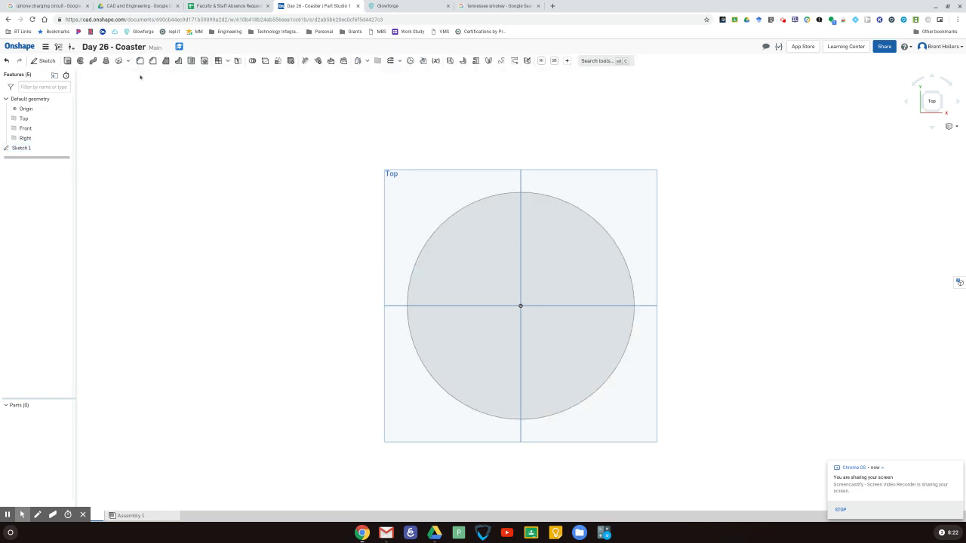
# Extrude the circular sketch region as a new solid with a blind depth of 0.5 in
pyautogui.moveTo(753, 297)
pyautogui.mouseDown(button='right')
pyautogui.moveTo(723, 267)
pyautogui.moveTo(742, 282)
pyautogui.mouseUp(button='right')
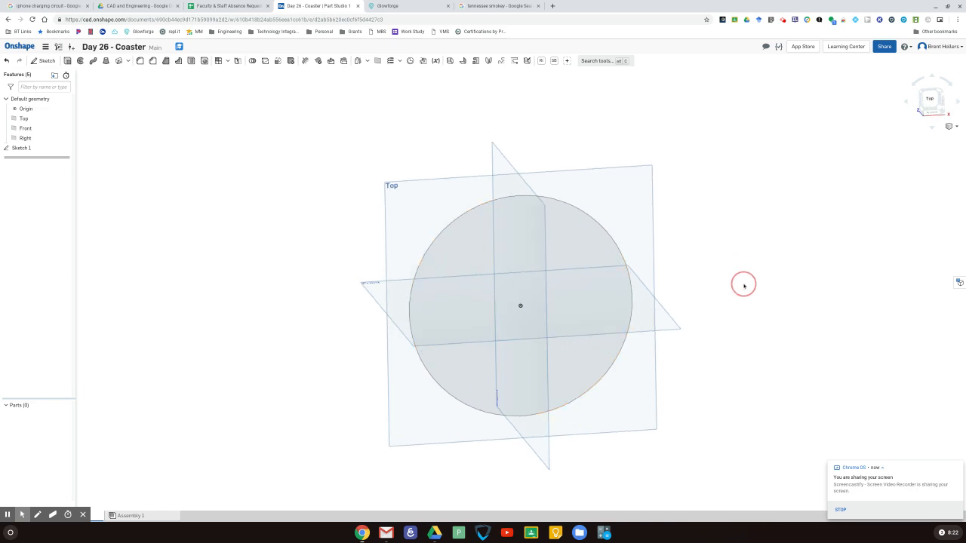
pyautogui.click(563, 239)
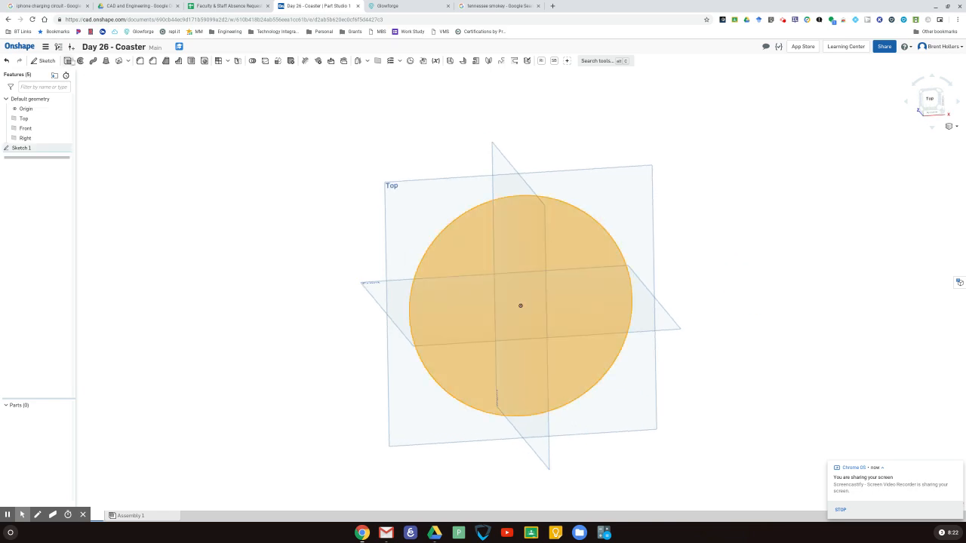
pyautogui.click(68, 61)
pyautogui.click(122, 134)
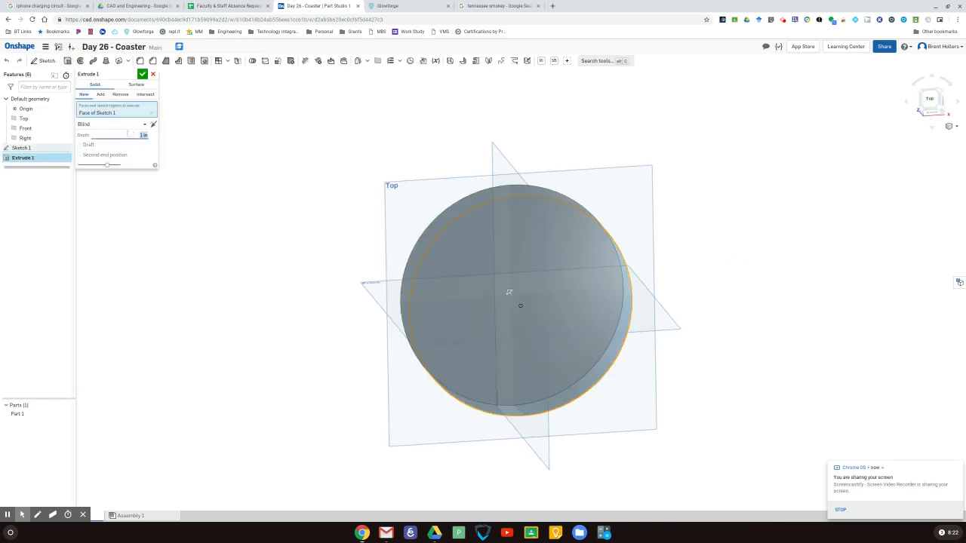
pyautogui.press('BackSpace')
pyautogui.write('0.5')
pyautogui.press('Return')
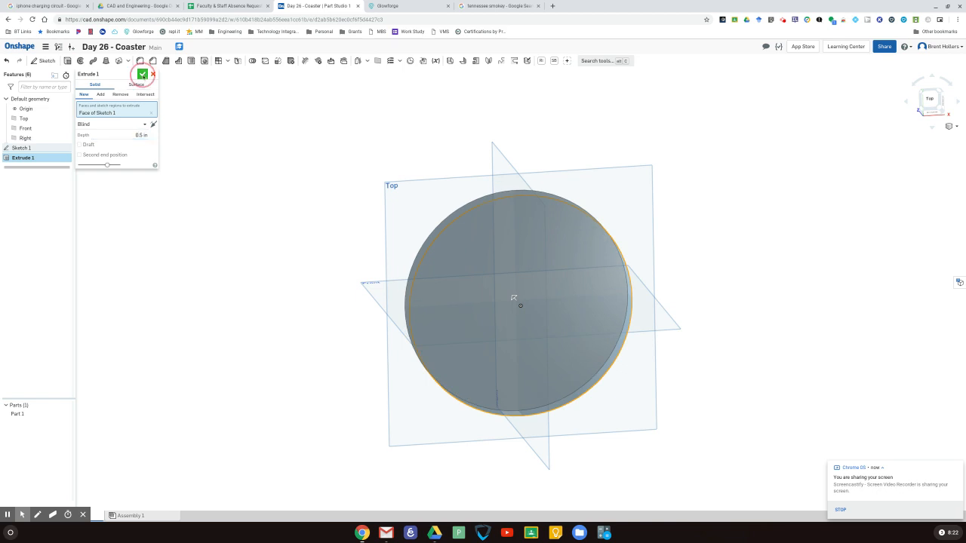
pyautogui.click(142, 74)
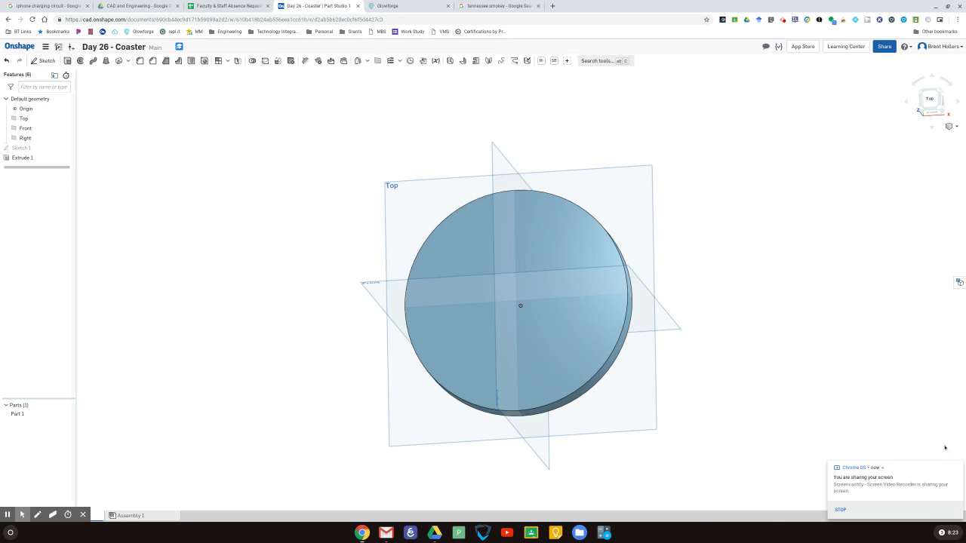
# Look up Kiri:Moto in the App Store's CAM category, view its description page, and return to the coaster document
pyautogui.click(958, 467)
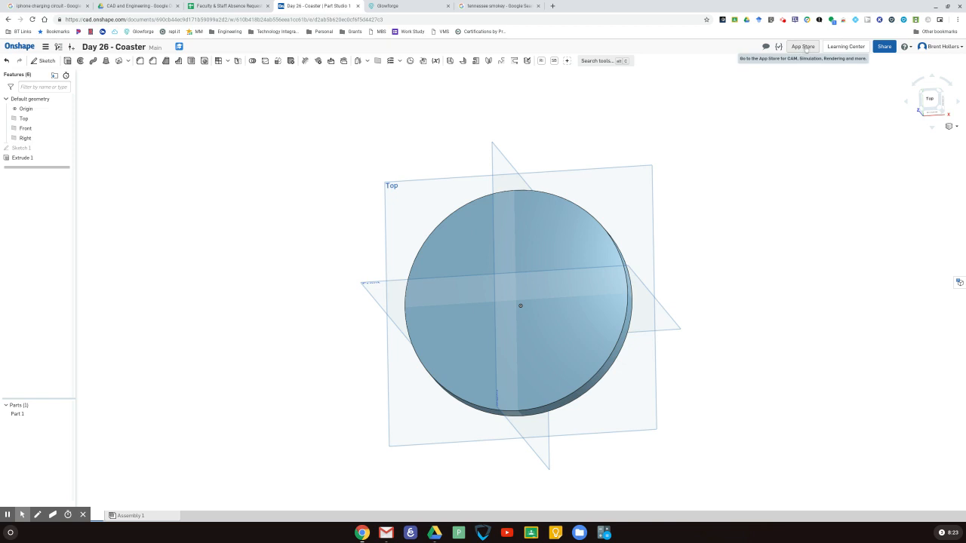
pyautogui.click(805, 46)
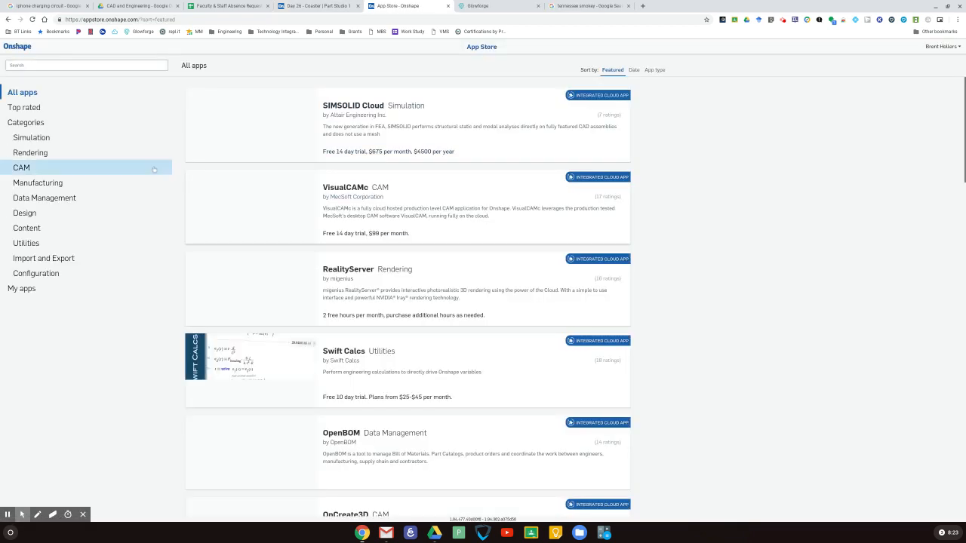
pyautogui.click(27, 169)
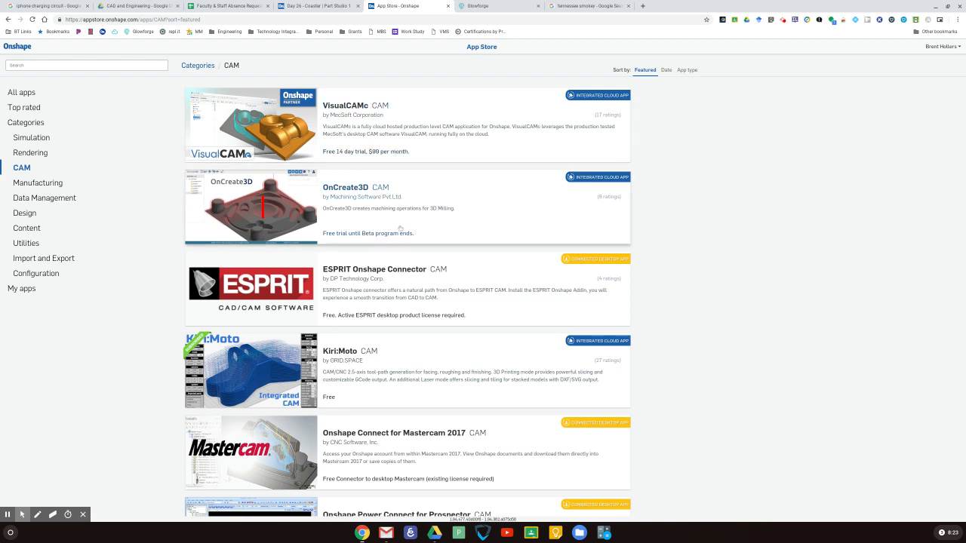
pyautogui.scroll(-1, 398, 226)
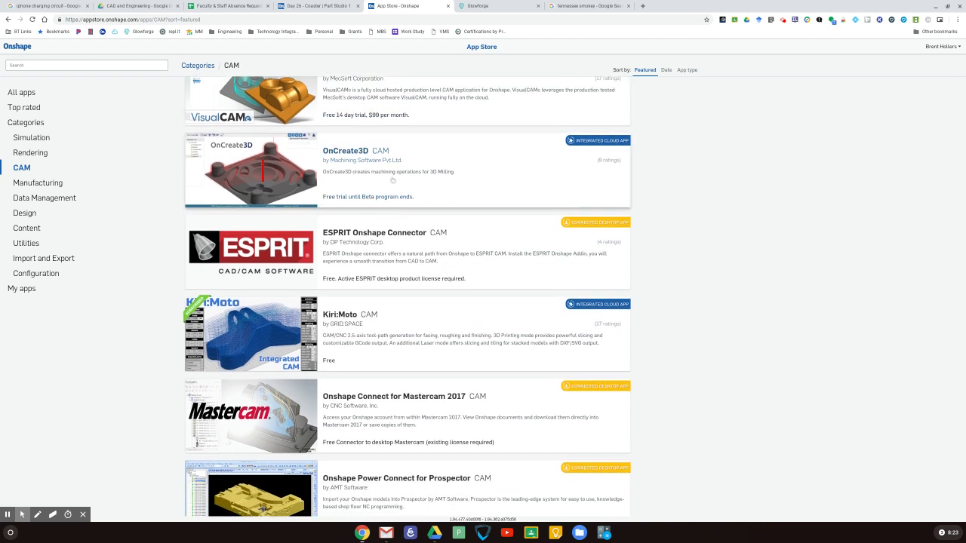
pyautogui.scroll(-2, 392, 181)
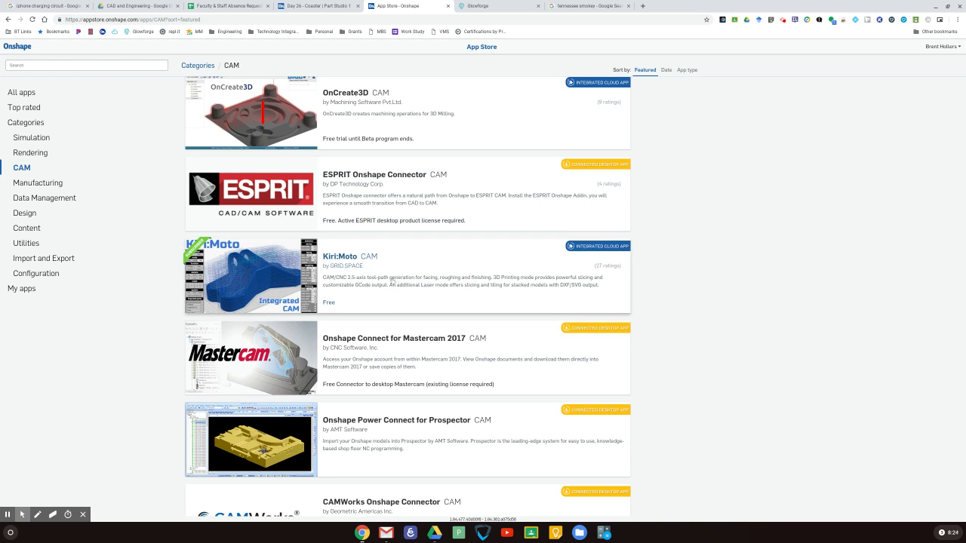
pyautogui.click(415, 273)
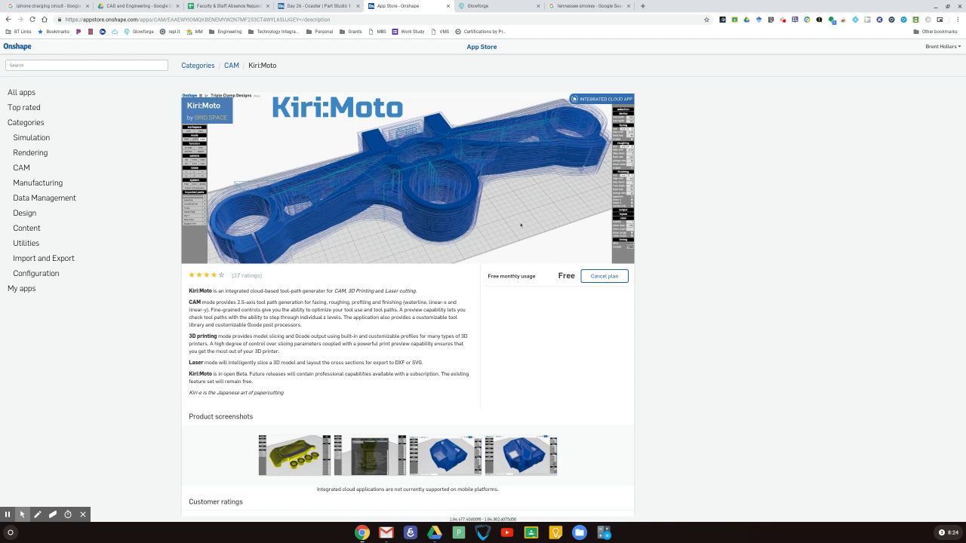
pyautogui.click(446, 8)
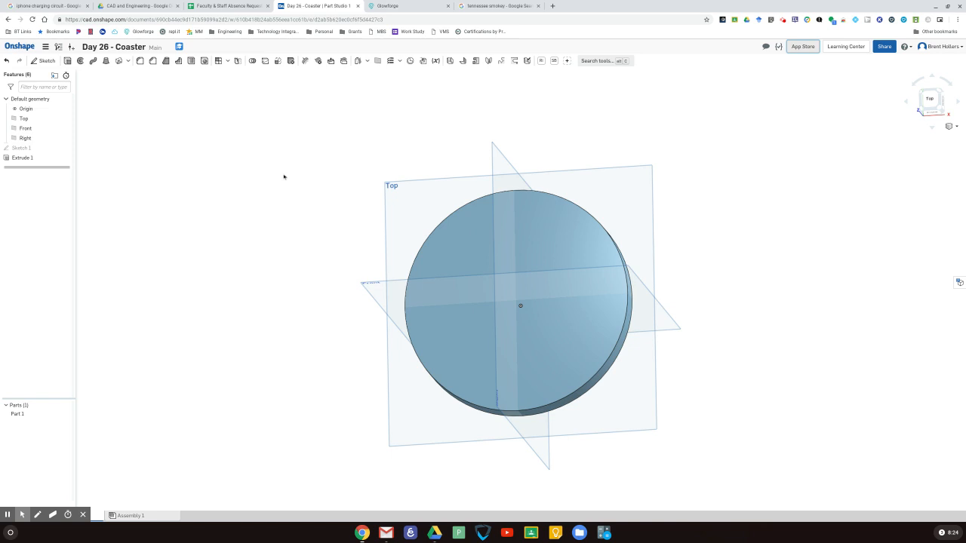
# Add the Kiri:Moto application to the coaster document
pyautogui.click(84, 515)
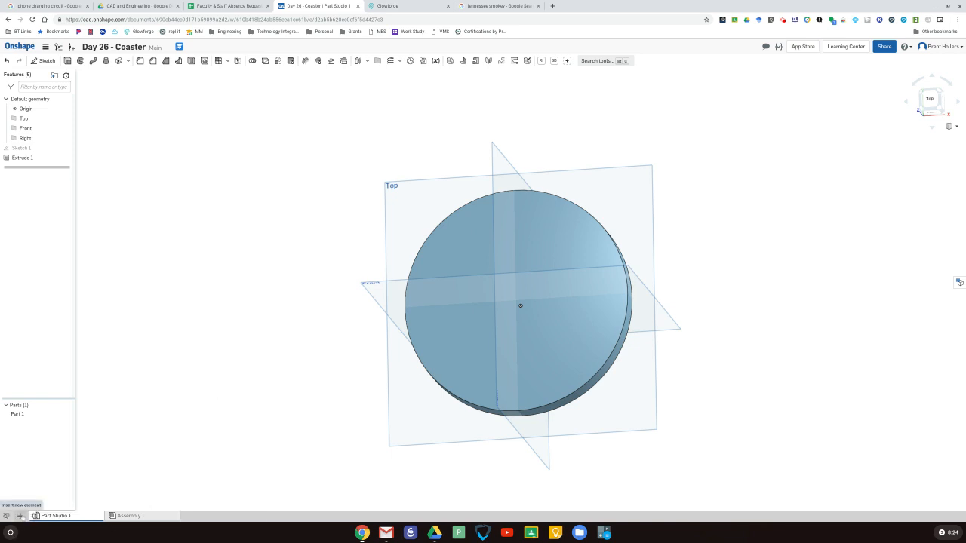
pyautogui.click(20, 516)
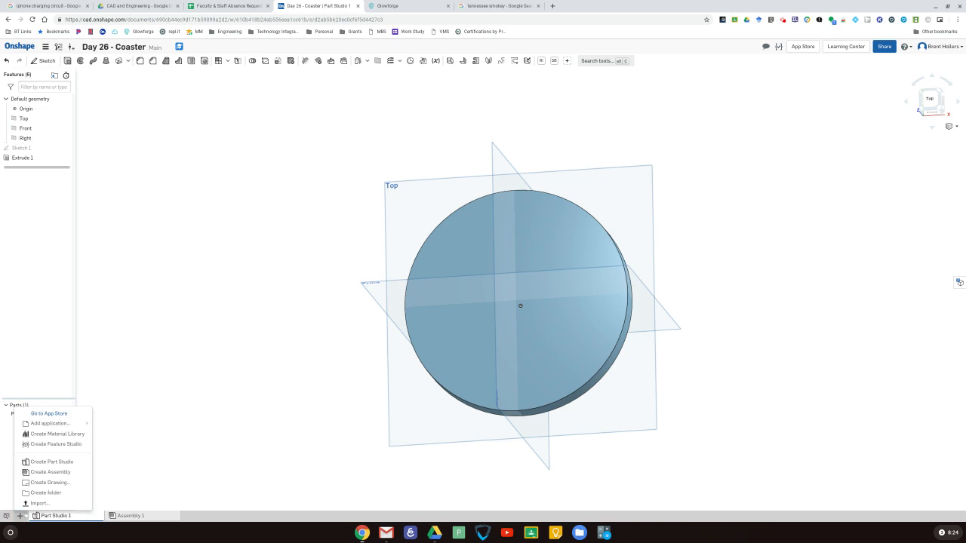
pyautogui.moveTo(80, 426)
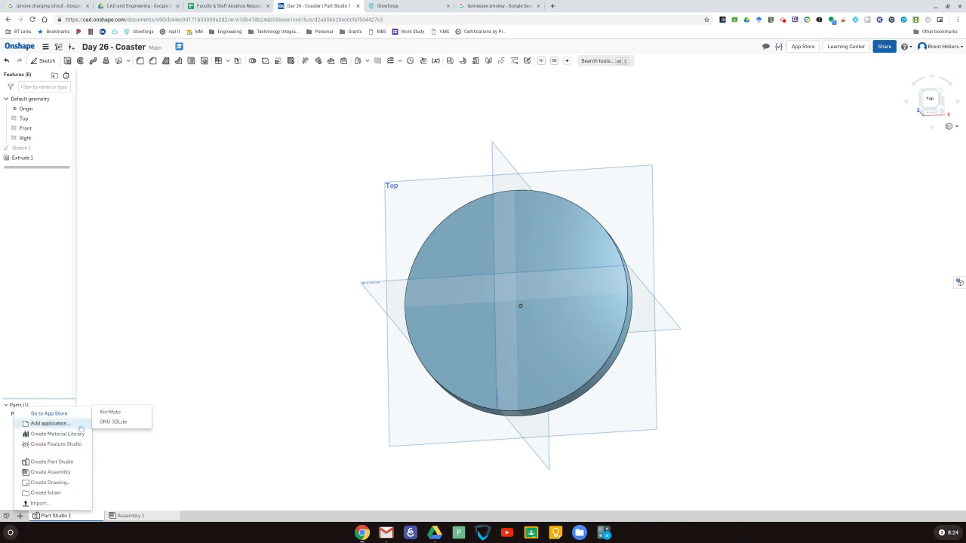
pyautogui.click(128, 413)
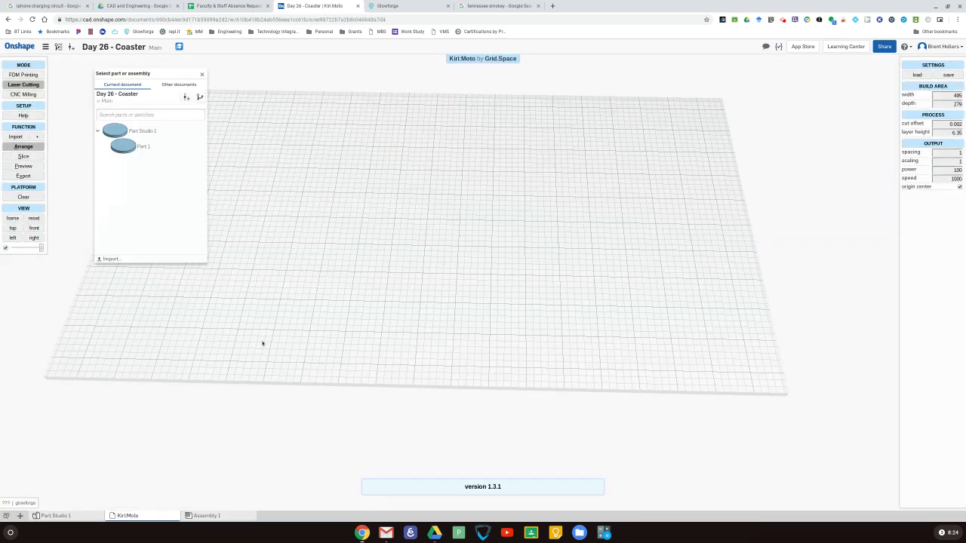
# Import Part 1 from Part Studio 1 onto the laser cutting platform
pyautogui.click(149, 147)
pyautogui.moveTo(495, 303); pyautogui.dragTo(544, 315)
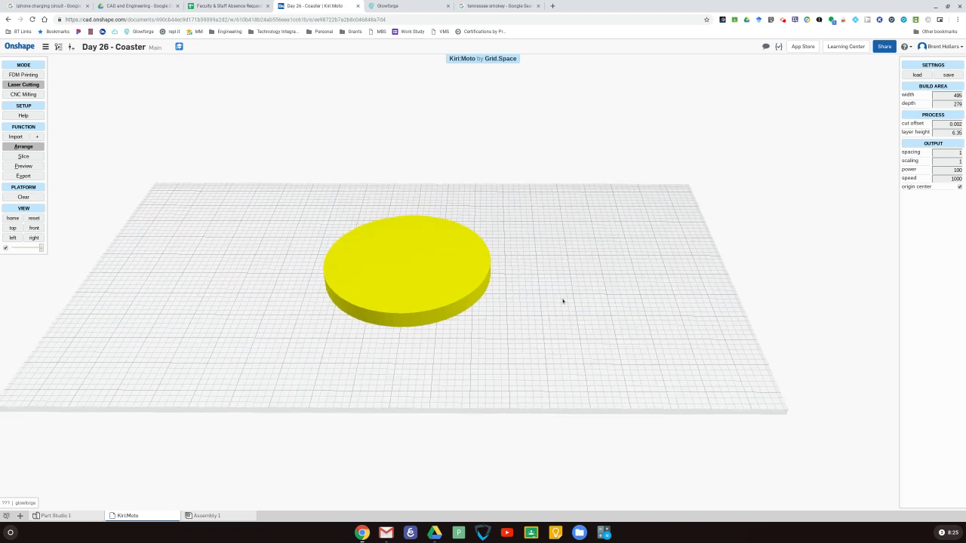
pyautogui.moveTo(590, 355)
pyautogui.mouseDown()
pyautogui.moveTo(601, 298)
pyautogui.moveTo(566, 395)
pyautogui.moveTo(578, 308)
pyautogui.moveTo(590, 360)
pyautogui.moveTo(581, 369)
pyautogui.mouseUp()
pyautogui.moveTo(574, 345); pyautogui.dragTo(628, 356, button='right')
pyautogui.moveTo(629, 356); pyautogui.dragTo(614, 362)
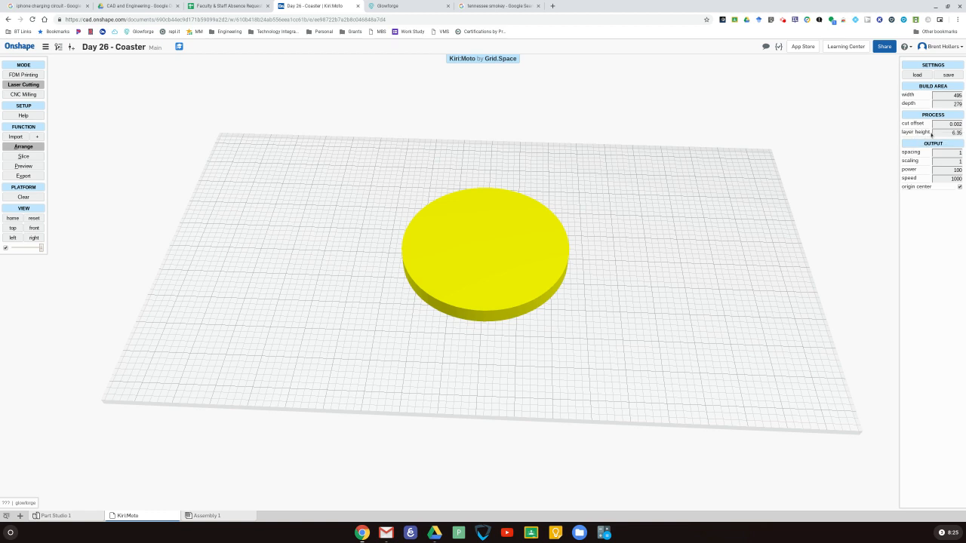
pyautogui.moveTo(758, 285); pyautogui.dragTo(715, 262)
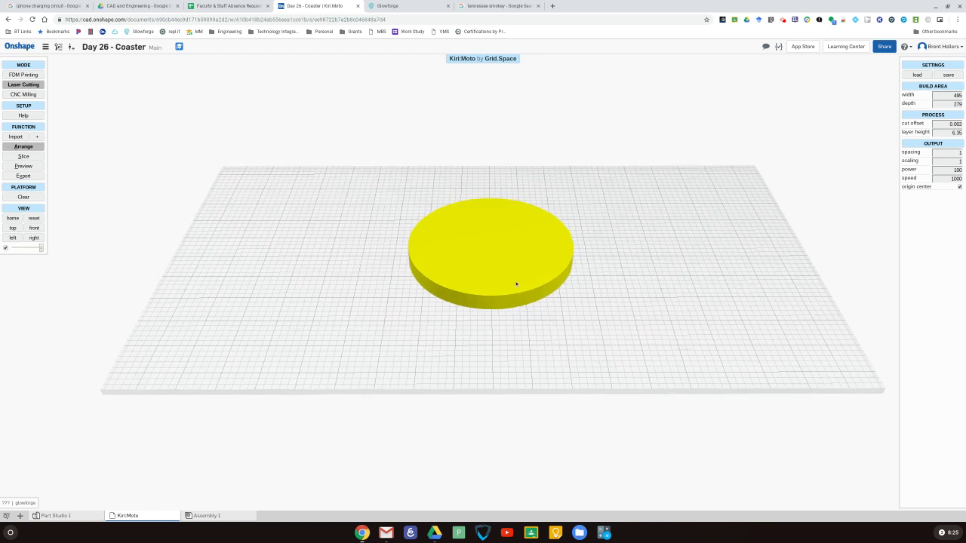
# Check the coaster's height and set the laser cutting layer height to 12.7
pyautogui.click(495, 305)
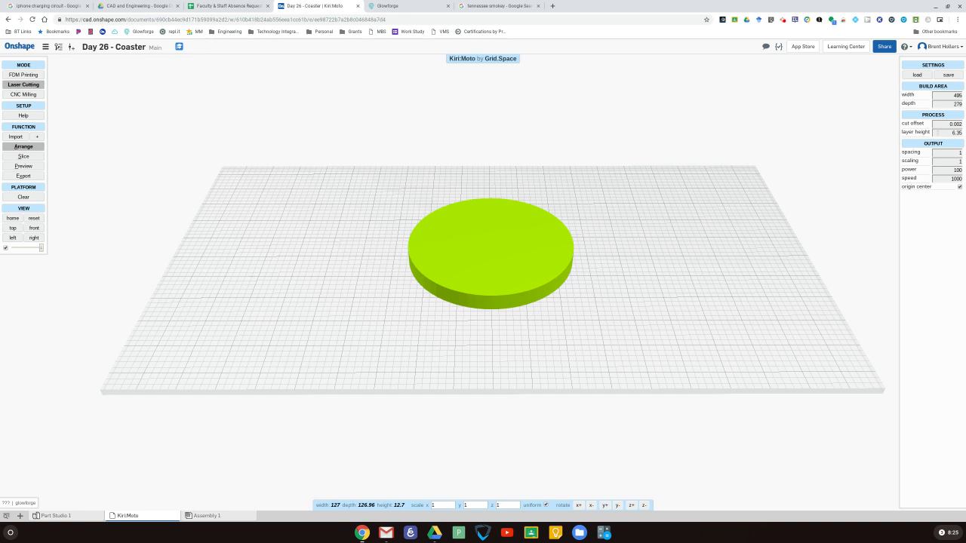
pyautogui.click(943, 133)
pyautogui.write('12.7')
pyautogui.click(815, 164)
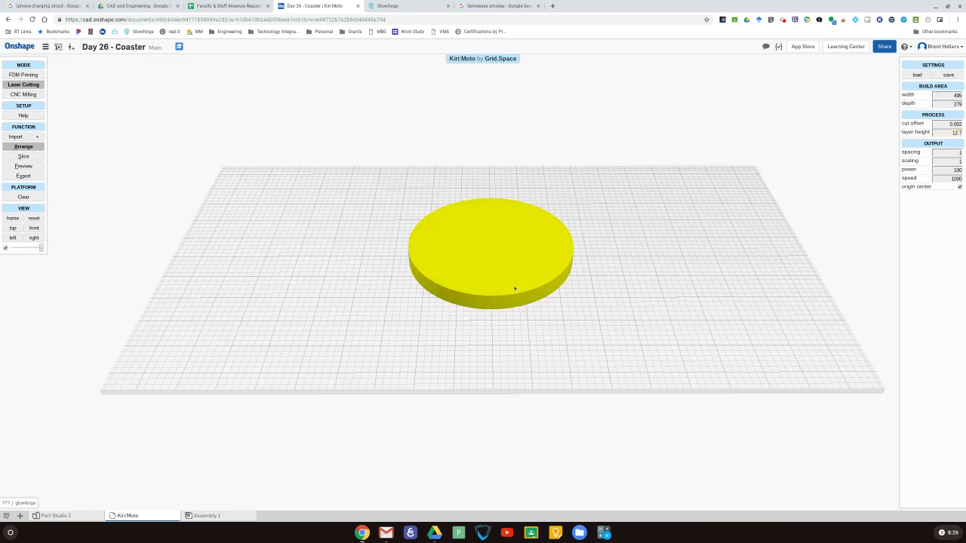
# Recheck the coaster's dimensions and set the laser cutting layer height to 0.25
pyautogui.moveTo(662, 299); pyautogui.dragTo(640, 283)
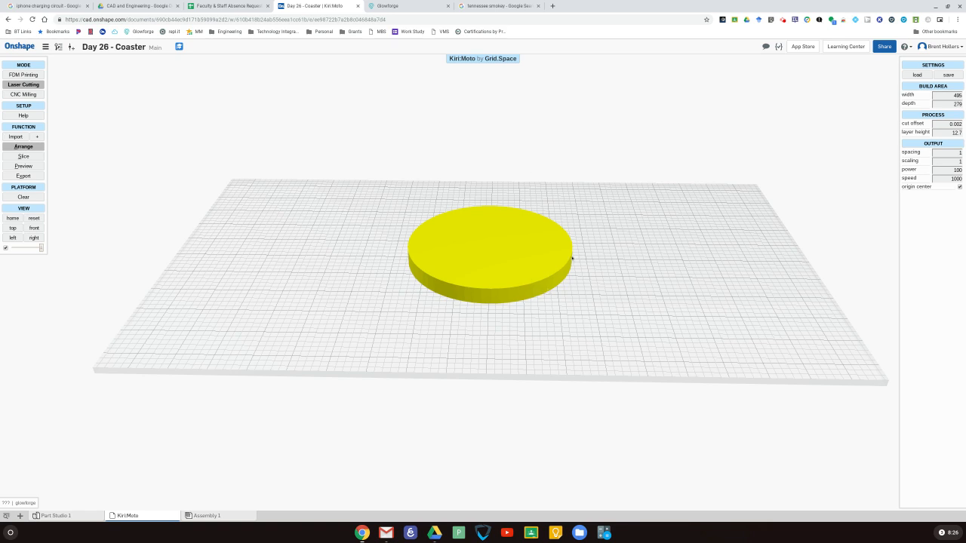
pyautogui.click(487, 294)
pyautogui.click(504, 273)
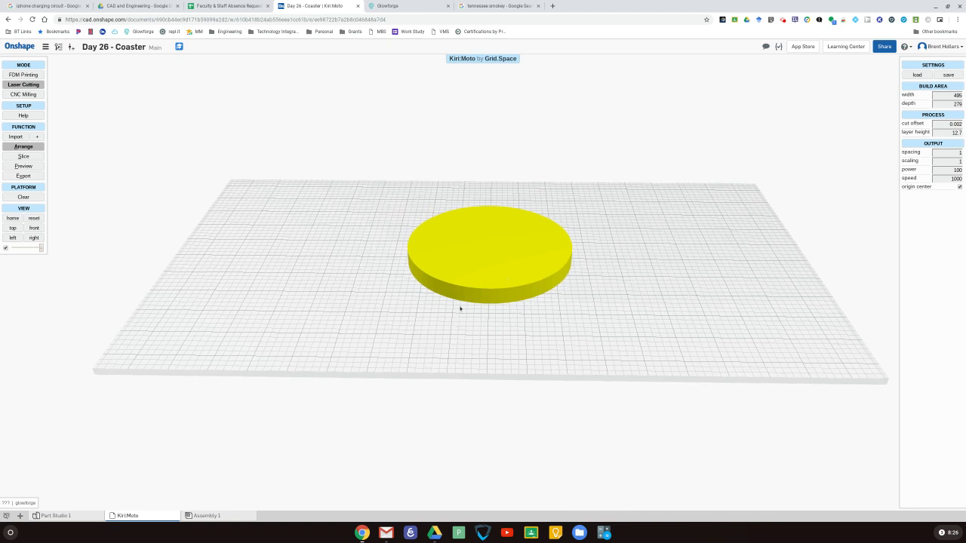
pyautogui.click(485, 295)
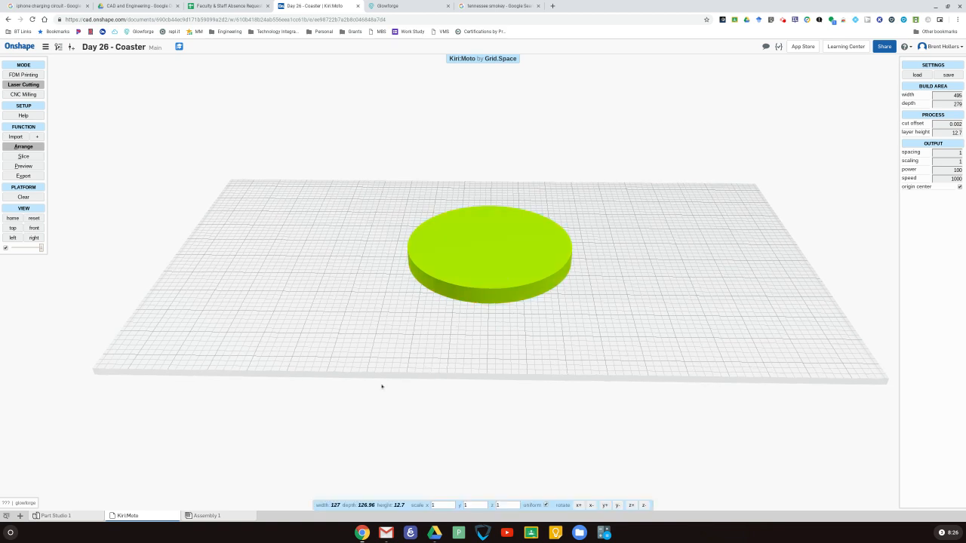
pyautogui.click(942, 133)
pyautogui.press('BackSpace')
pyautogui.press('BackSpace')
pyautogui.press('BackSpace')
pyautogui.press('BackSpace')
pyautogui.write('25')
pyautogui.click(814, 152)
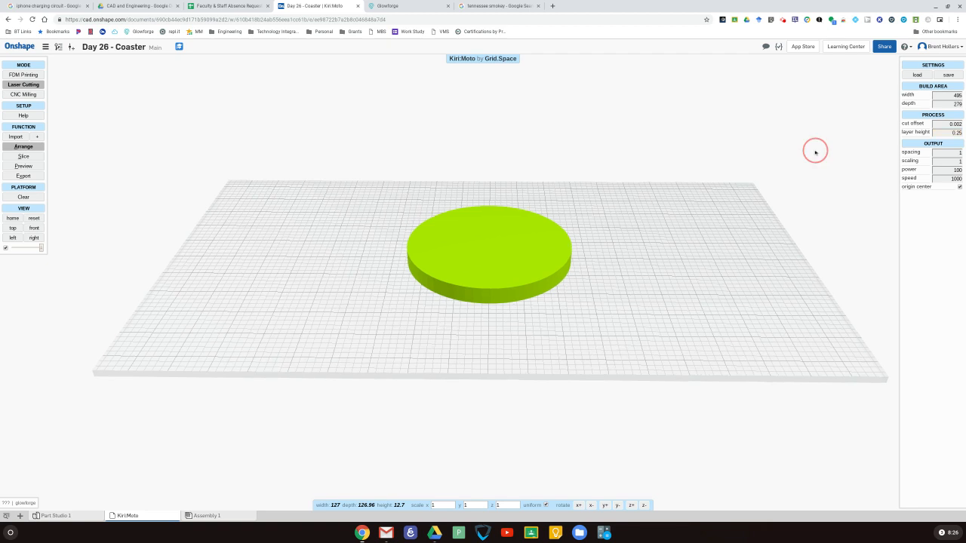
pyautogui.click(681, 268)
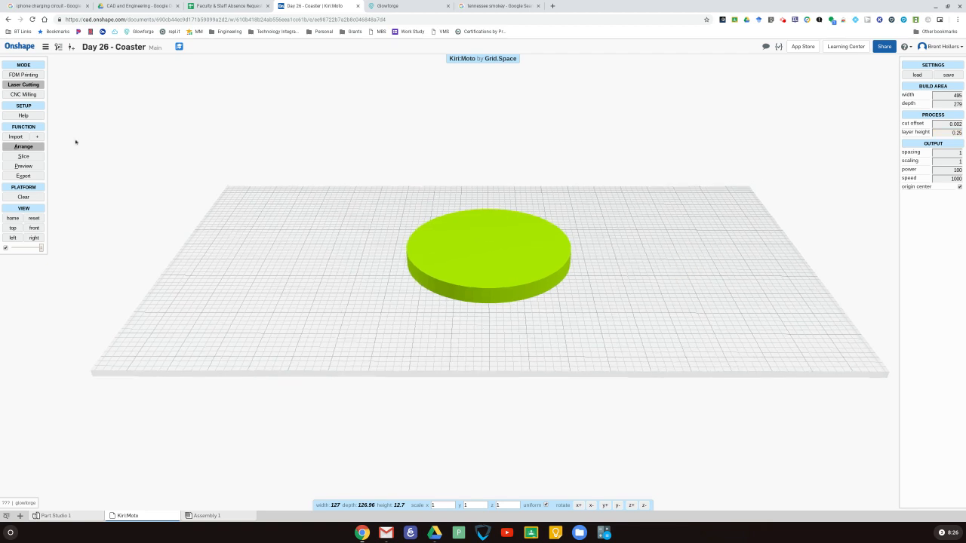
# Slice the coaster at the 0.25 layer height and preview the layout of its cut outlines
pyautogui.click(30, 158)
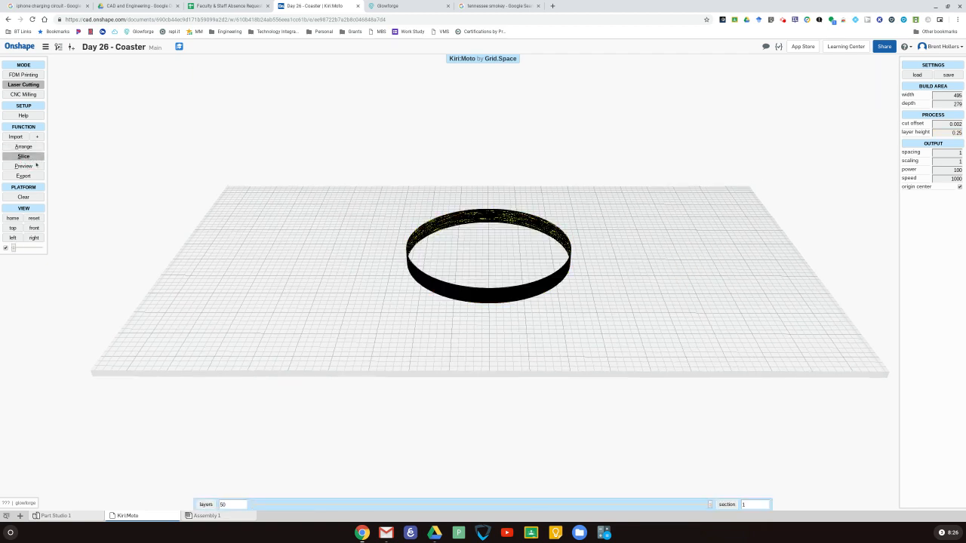
pyautogui.moveTo(409, 274); pyautogui.dragTo(513, 239)
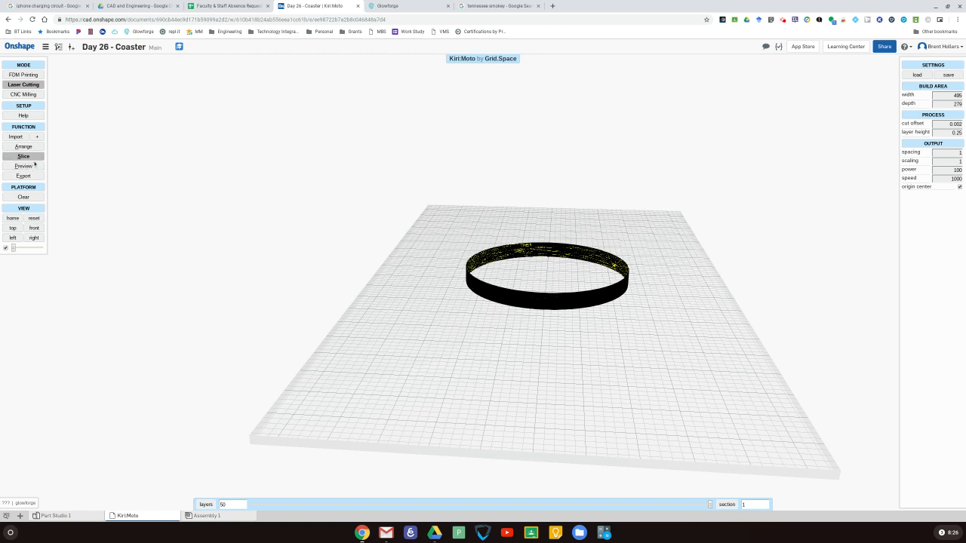
pyautogui.click(23, 148)
pyautogui.click(25, 156)
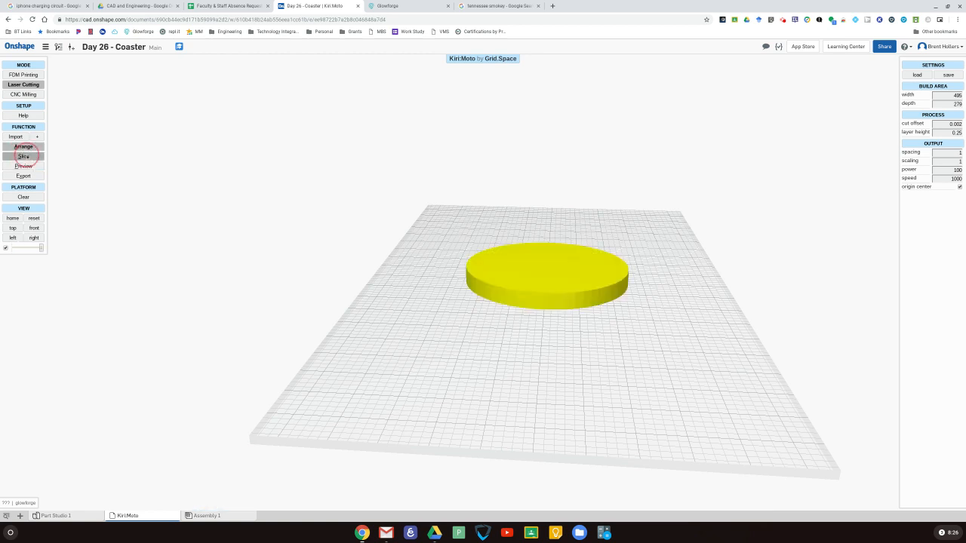
pyautogui.click(23, 166)
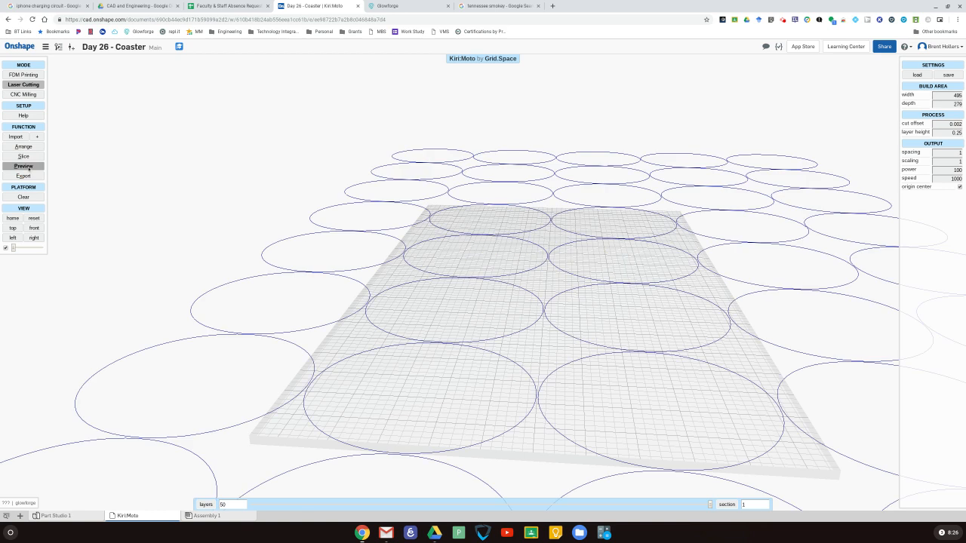
pyautogui.scroll(-5, 508, 280)
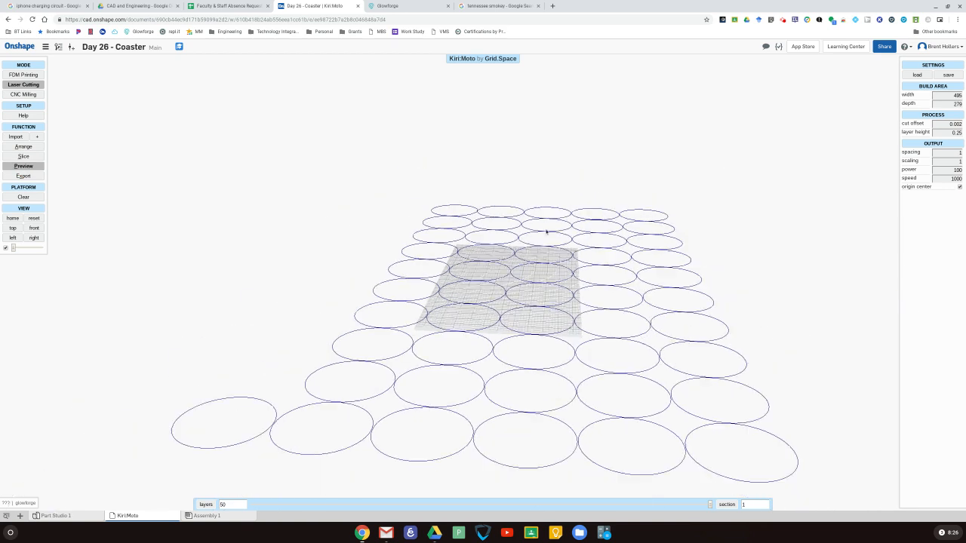
pyautogui.scroll(-2, 509, 280)
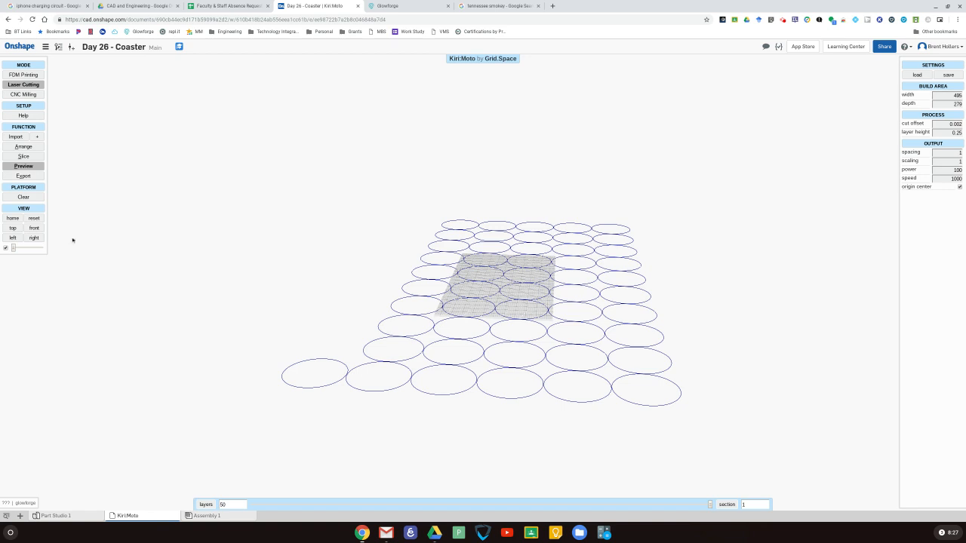
# Return to arranging the coaster, select it, and set the laser cutting layer height to 12.7
pyautogui.click(23, 146)
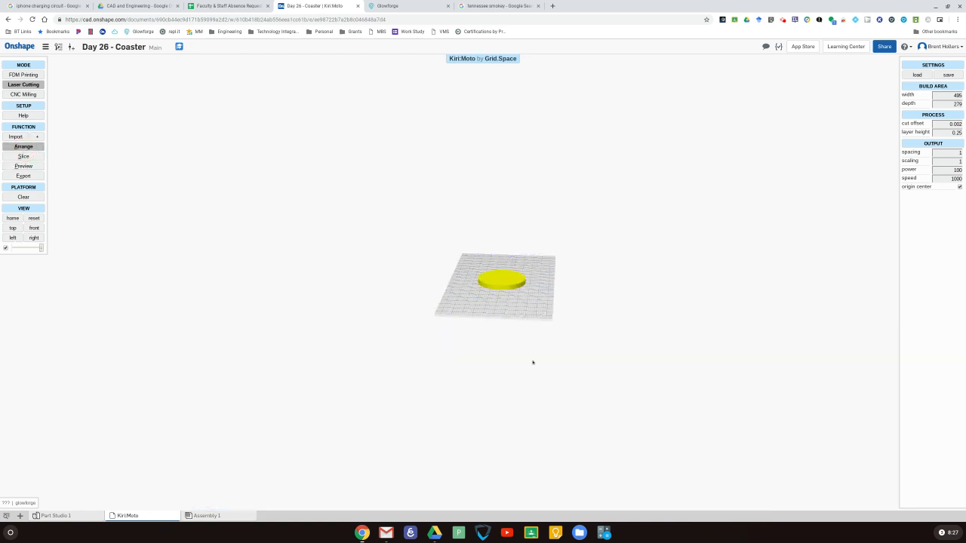
pyautogui.scroll(10, 480, 305)
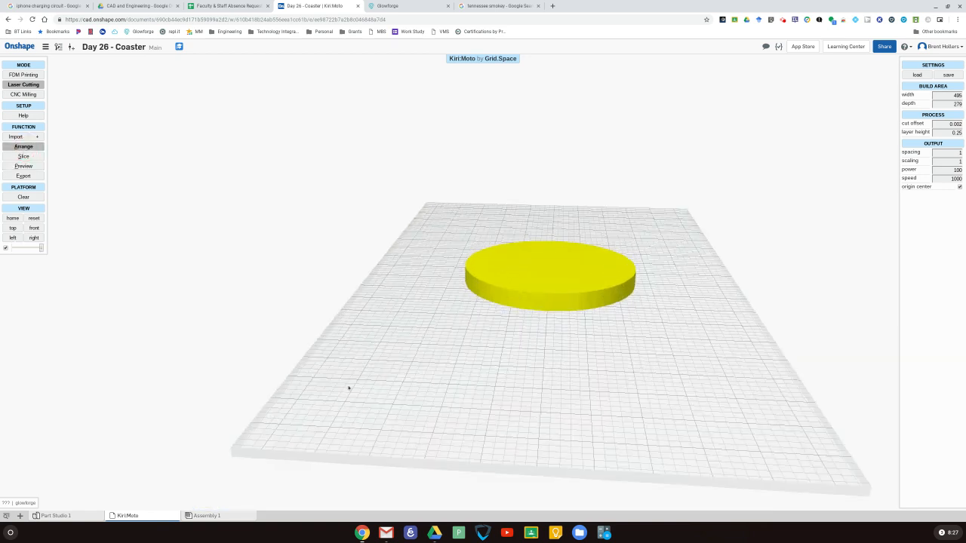
pyautogui.moveTo(376, 376); pyautogui.dragTo(506, 365, button='right')
pyautogui.moveTo(505, 365); pyautogui.dragTo(660, 369)
pyautogui.click(437, 276)
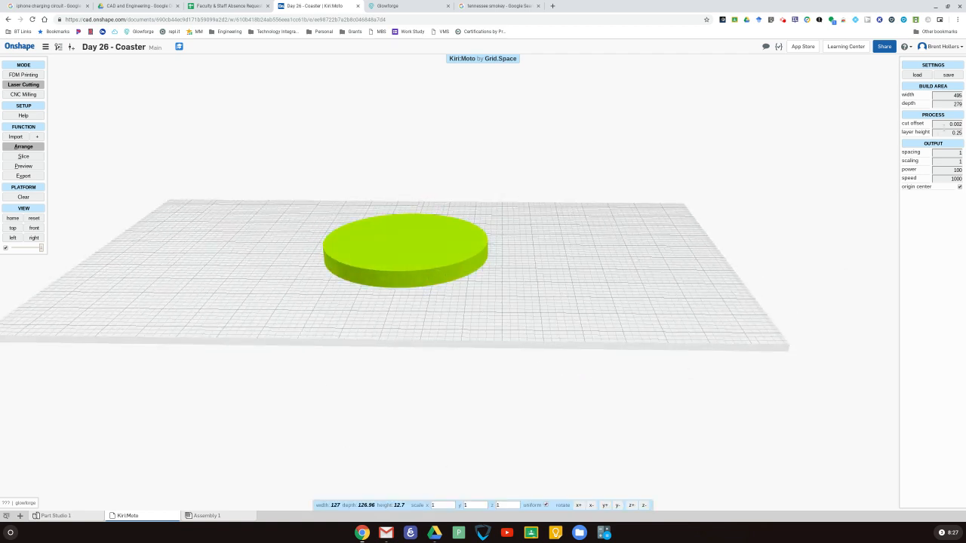
pyautogui.click(944, 131)
pyautogui.press('BackSpace')
pyautogui.press('BackSpace')
pyautogui.press('BackSpace')
pyautogui.press('BackSpace')
pyautogui.write('12.7')
pyautogui.click(869, 168)
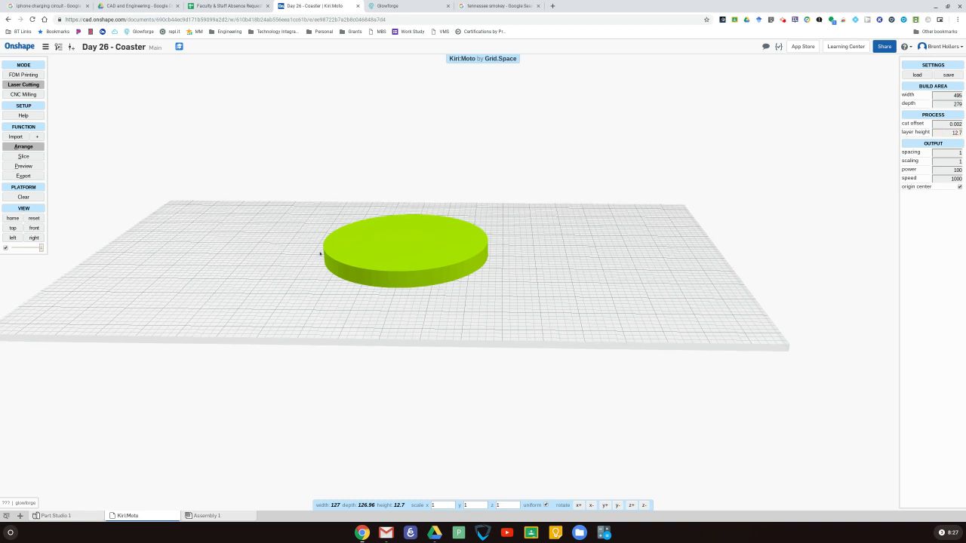
# Slice the coaster again and inspect its cut outline on the platform from several angles
pyautogui.click(21, 158)
pyautogui.moveTo(248, 205); pyautogui.dragTo(249, 317)
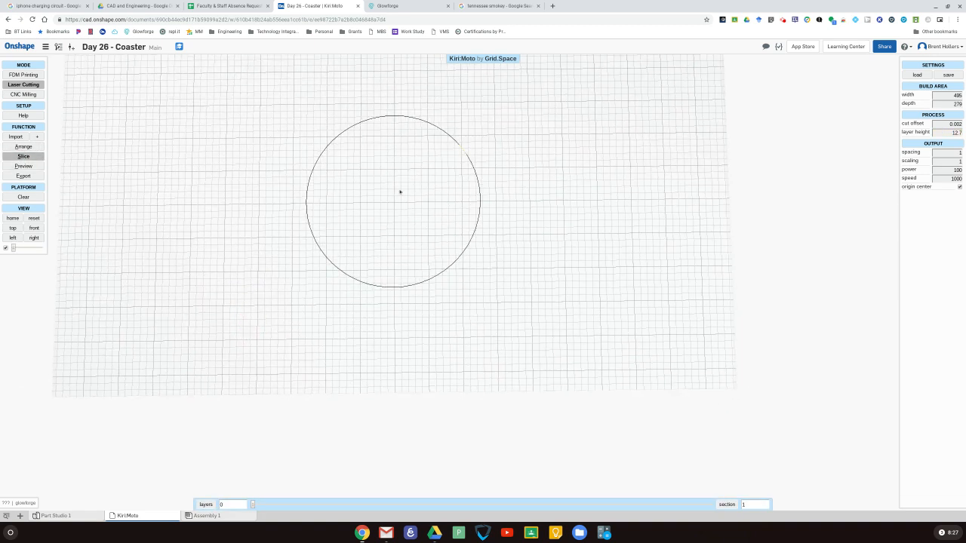
pyautogui.moveTo(470, 207); pyautogui.dragTo(498, 267)
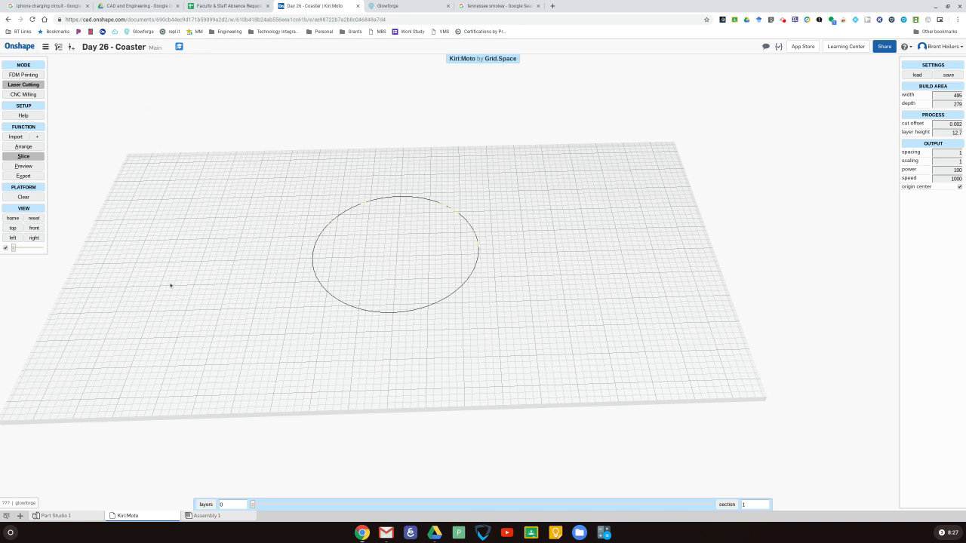
pyautogui.moveTo(180, 324); pyautogui.dragTo(202, 307)
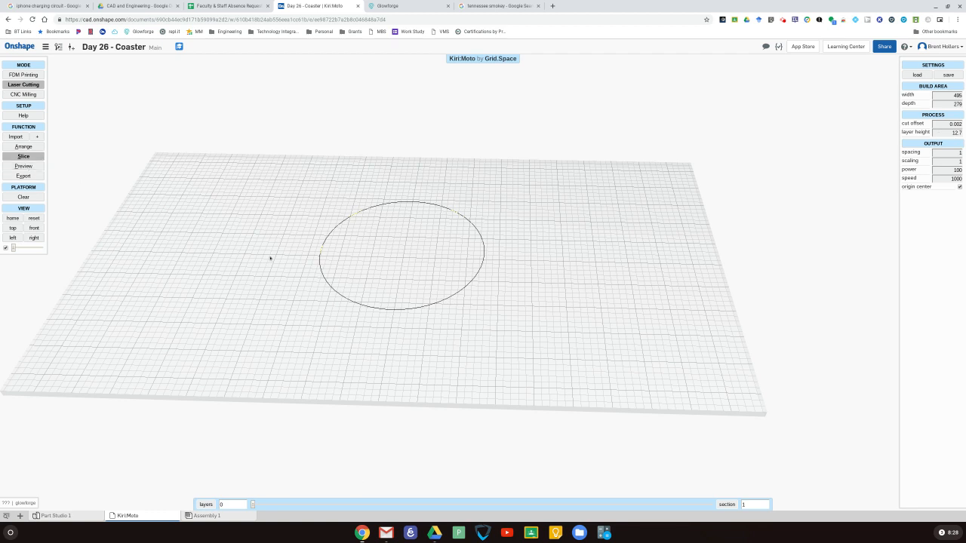
# Export the coaster outline as an SVG named with the designer's surname plus "-Coaster" and save it in Downloads
pyautogui.click(23, 175)
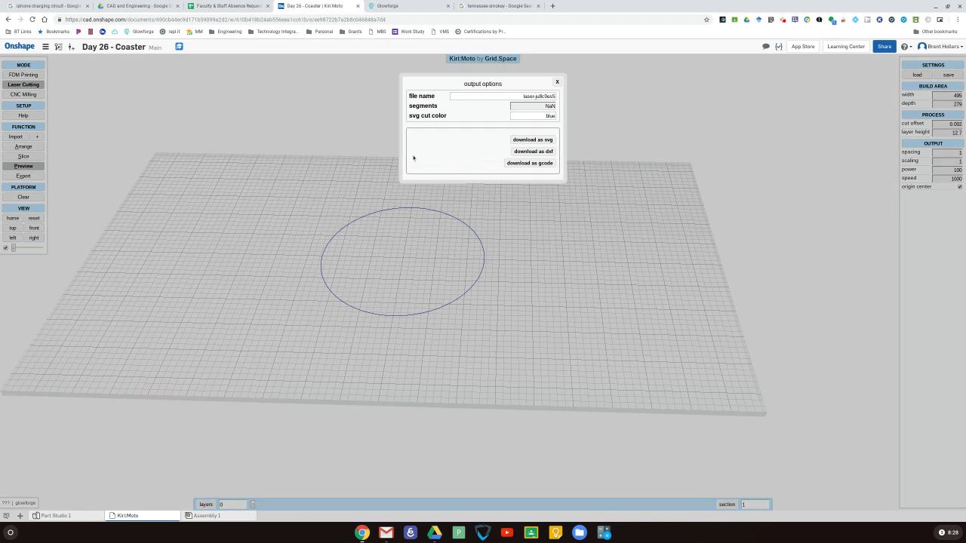
pyautogui.click(487, 95)
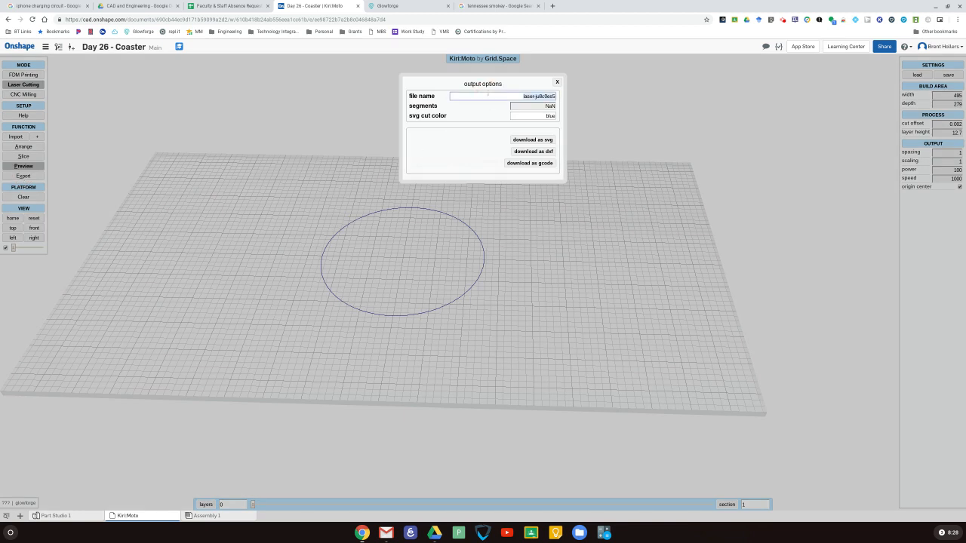
pyautogui.write('Hollers-Coaster')
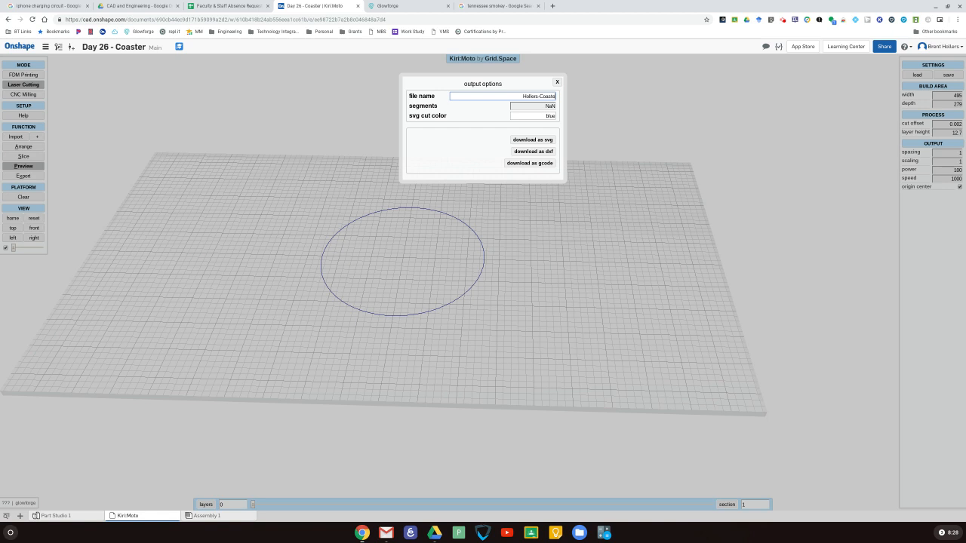
pyautogui.click(528, 140)
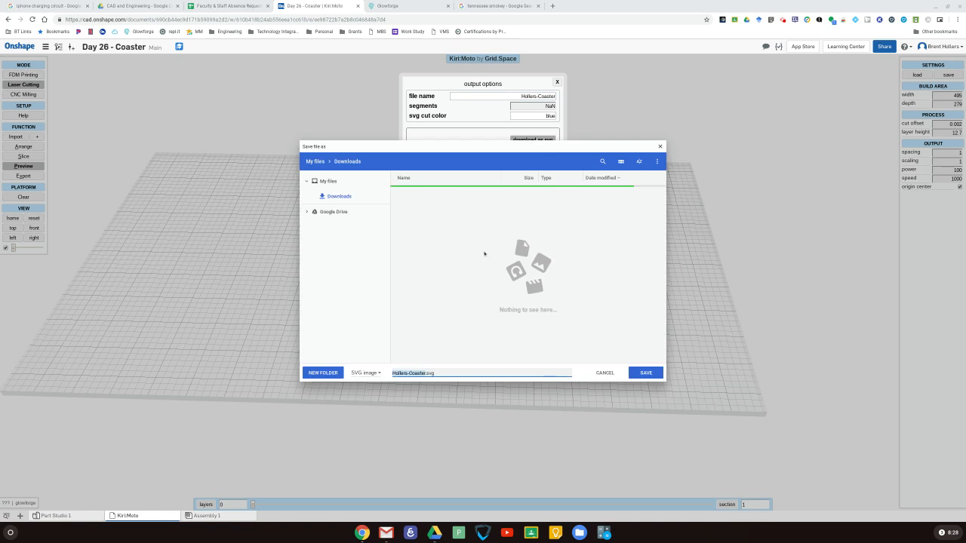
pyautogui.click(646, 373)
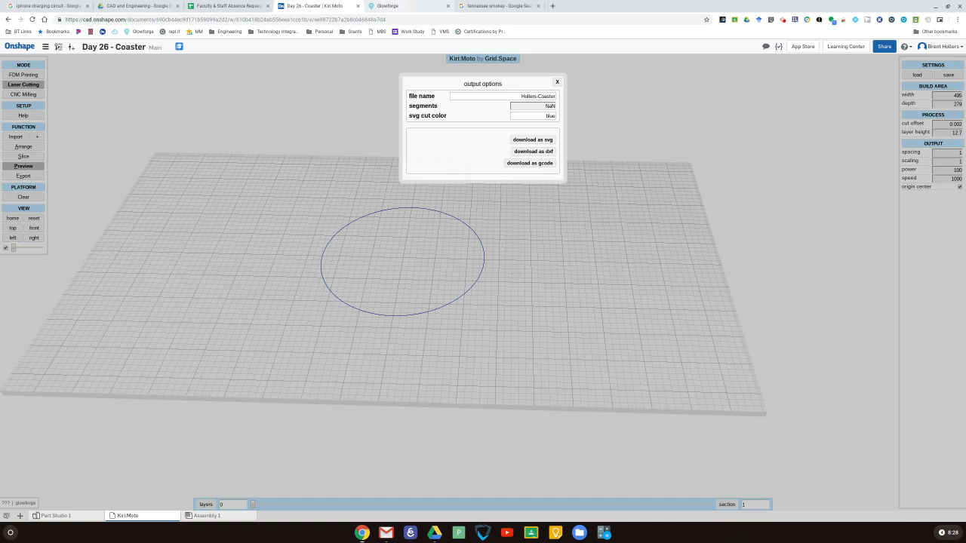
# Switch to Glowforge, upload the coaster SVG from Downloads, and place the circle near the lower-right corner of the bed
pyautogui.click(393, 6)
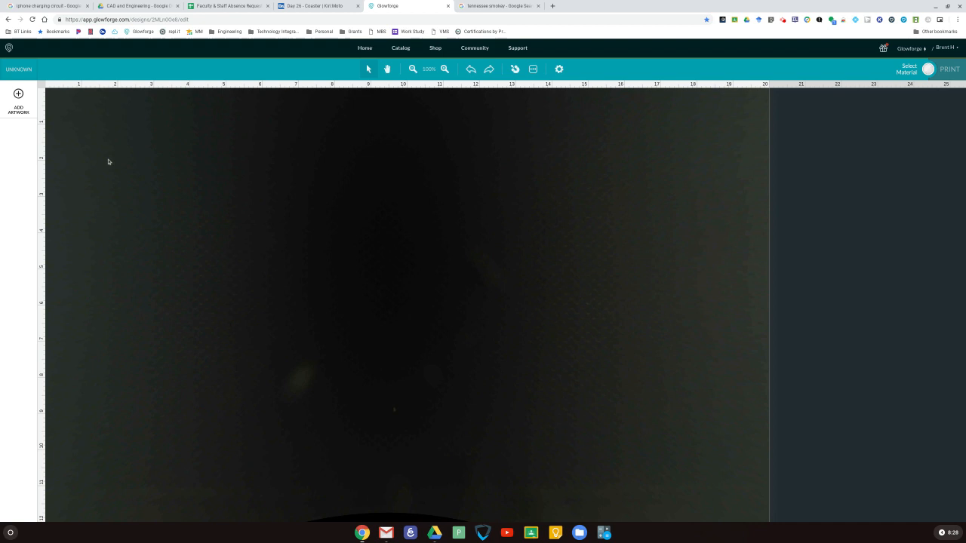
pyautogui.click(19, 105)
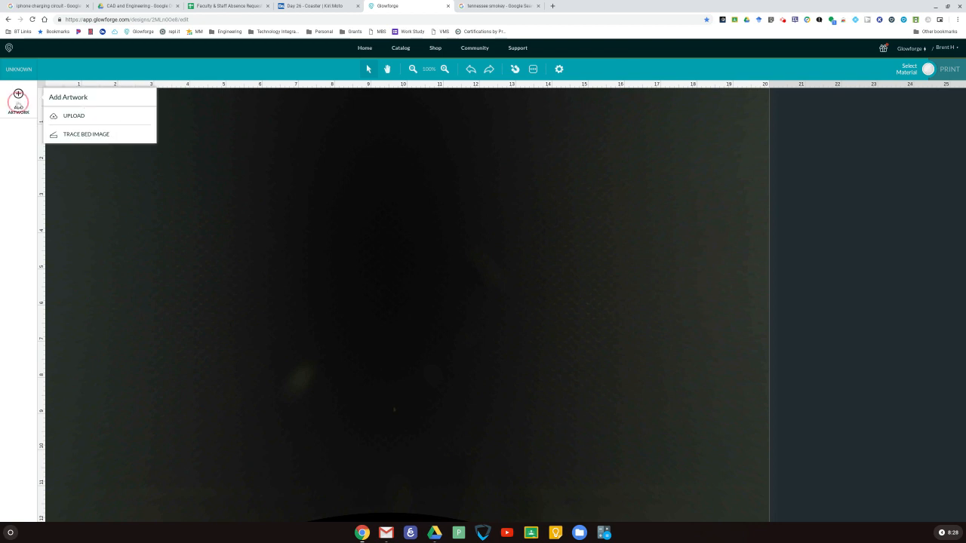
pyautogui.click(90, 117)
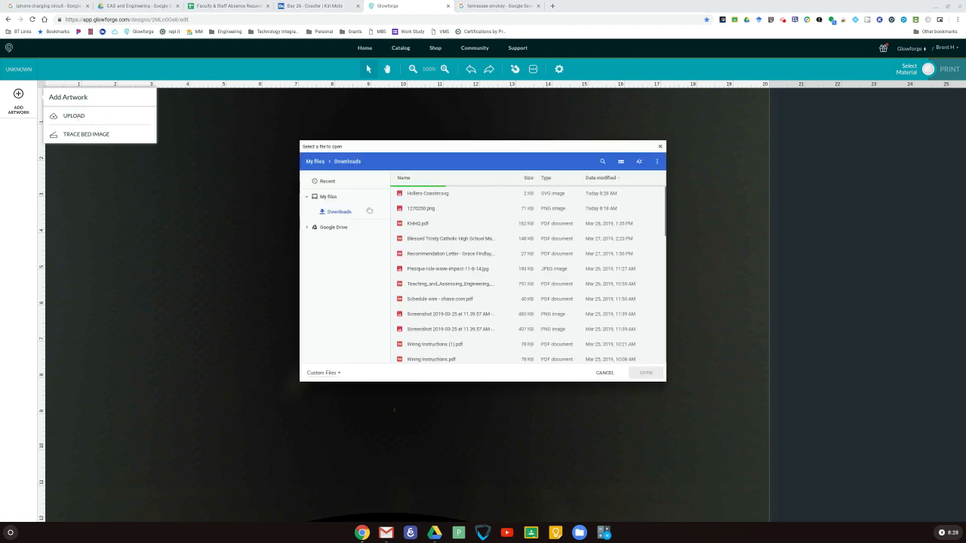
pyautogui.click(440, 195)
pyautogui.click(647, 373)
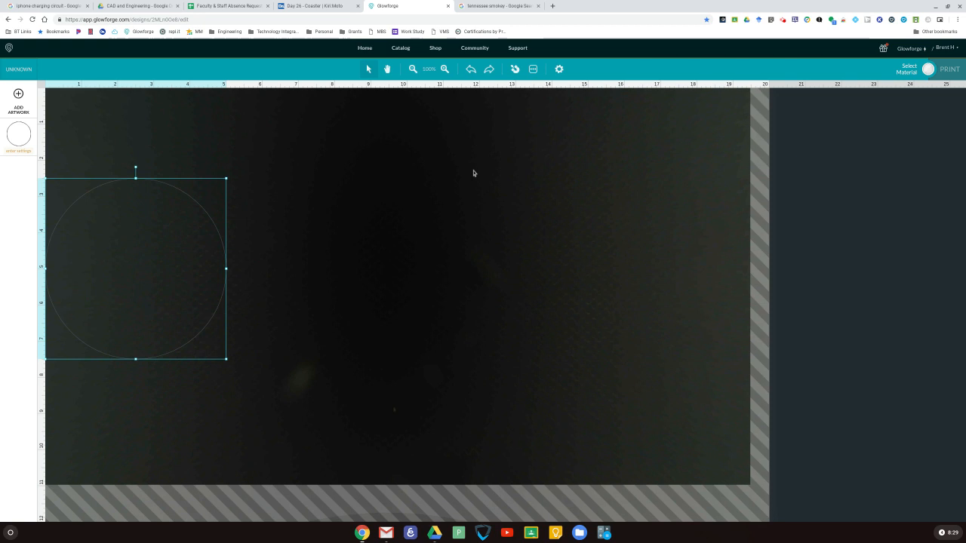
pyautogui.moveTo(168, 223); pyautogui.dragTo(688, 344)
# View the coaster circle's cut settings and upload the artwork 1270250.png from Downloads
pyautogui.click(18, 101)
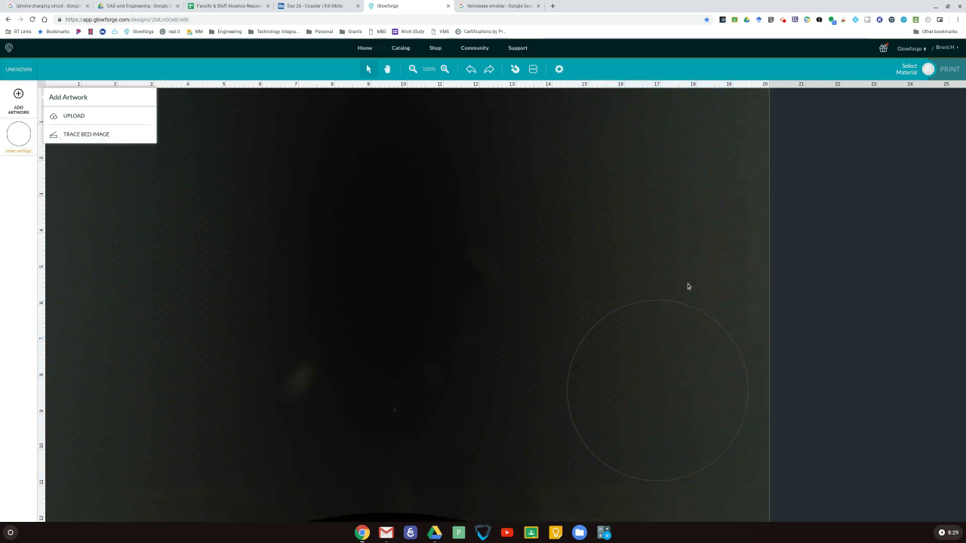
pyautogui.click(20, 135)
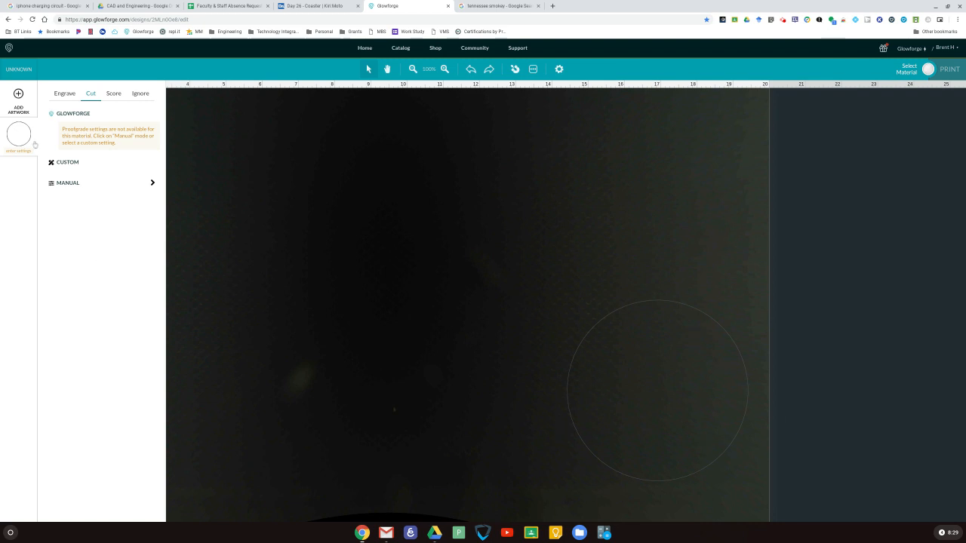
pyautogui.click(19, 106)
pyautogui.click(86, 118)
pyautogui.click(454, 209)
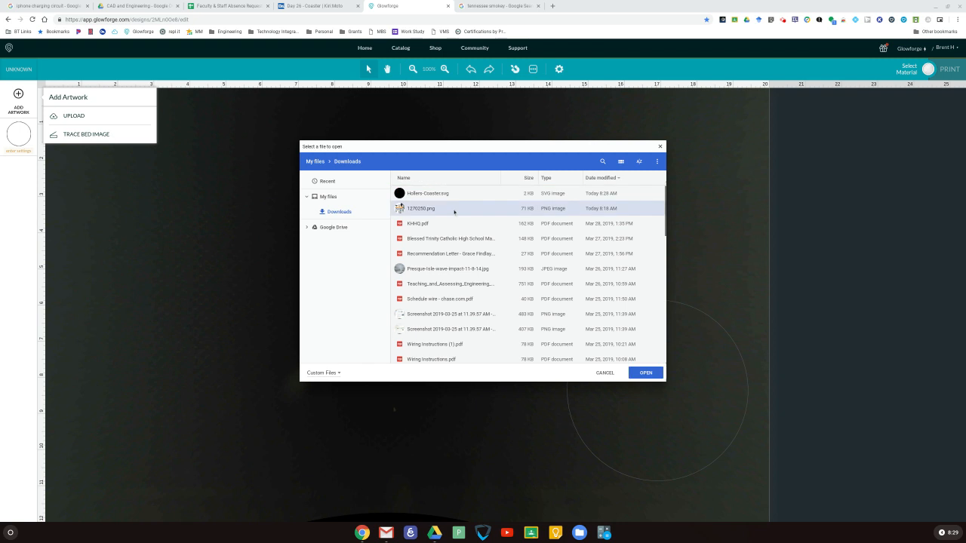
pyautogui.click(645, 373)
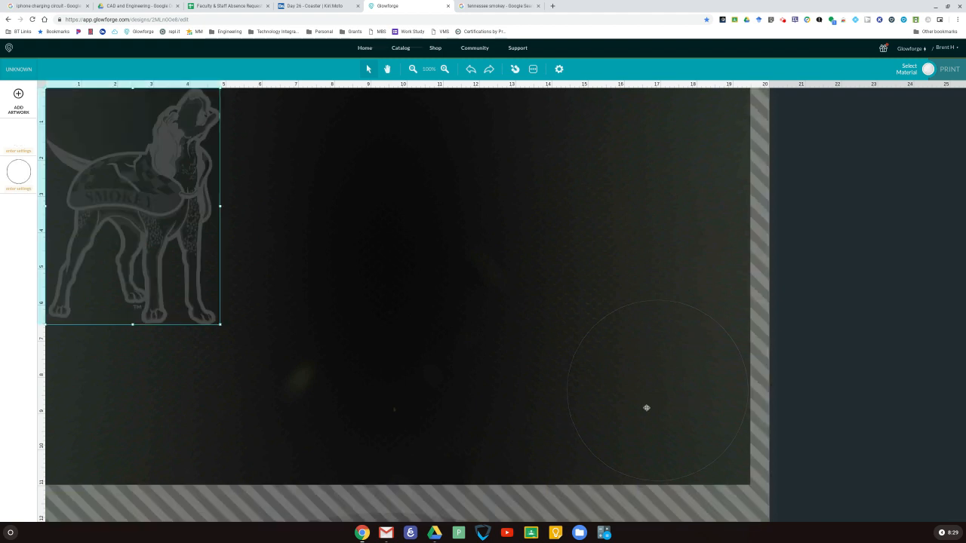
# Shrink the dog artwork to about 2.8 in wide and center it inside the coaster circle
pyautogui.moveTo(134, 181); pyautogui.dragTo(238, 233)
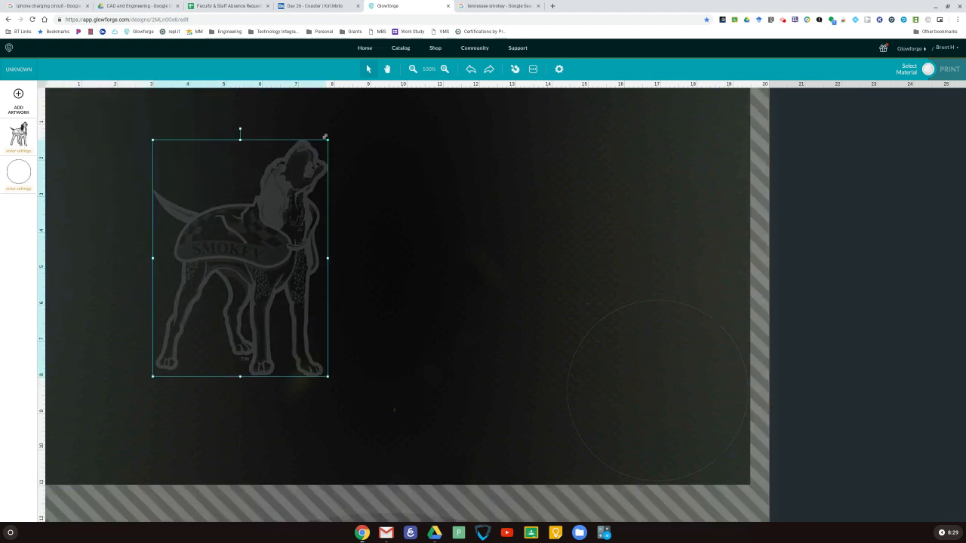
pyautogui.moveTo(328, 141); pyautogui.dragTo(254, 235)
pyautogui.moveTo(203, 295); pyautogui.dragTo(652, 377)
pyautogui.click(554, 257)
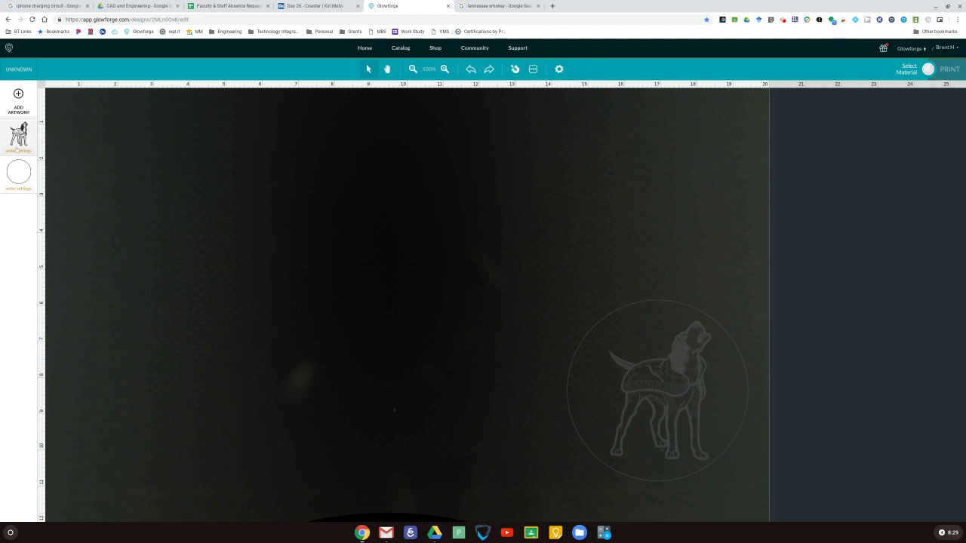
# Open the dog artwork's settings and choose Engrave as its operation
pyautogui.click(19, 135)
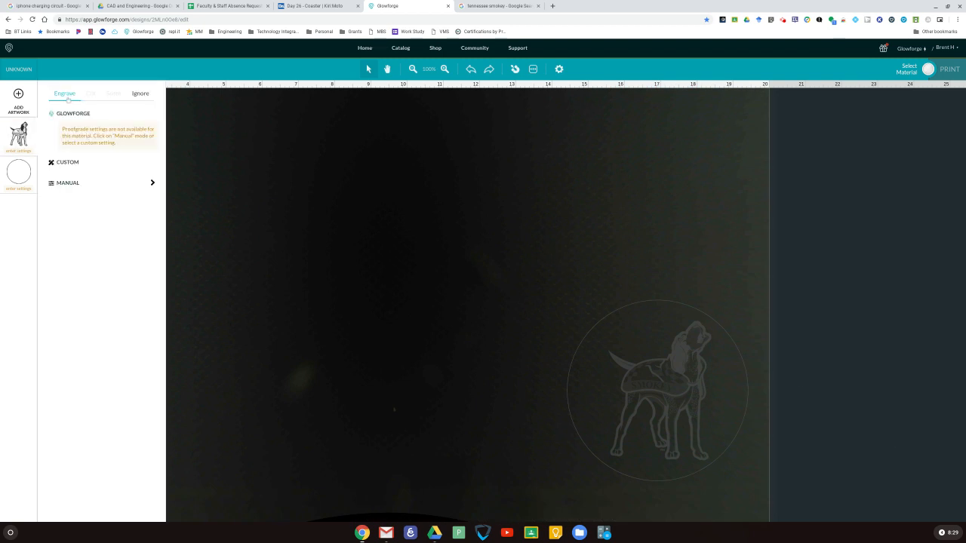
pyautogui.click(65, 95)
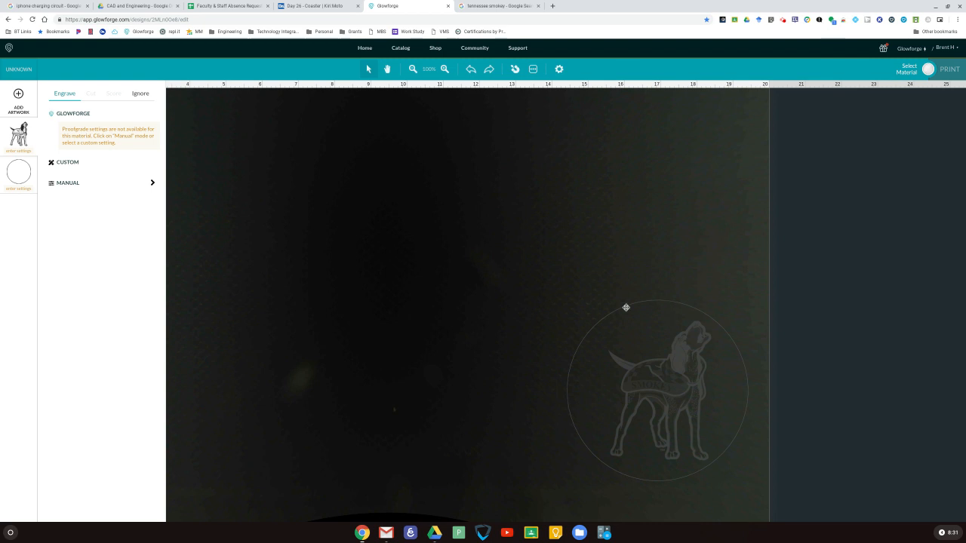
pyautogui.click(783, 20)
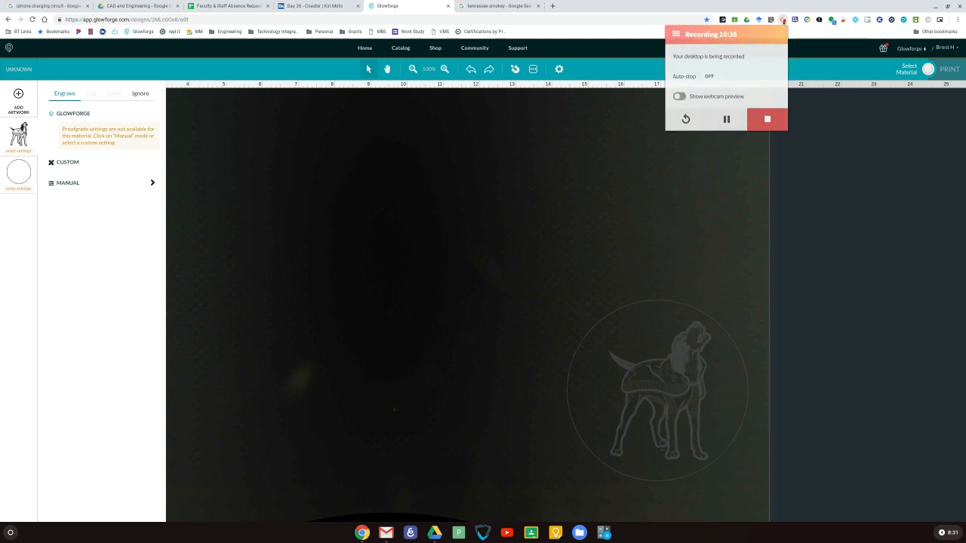